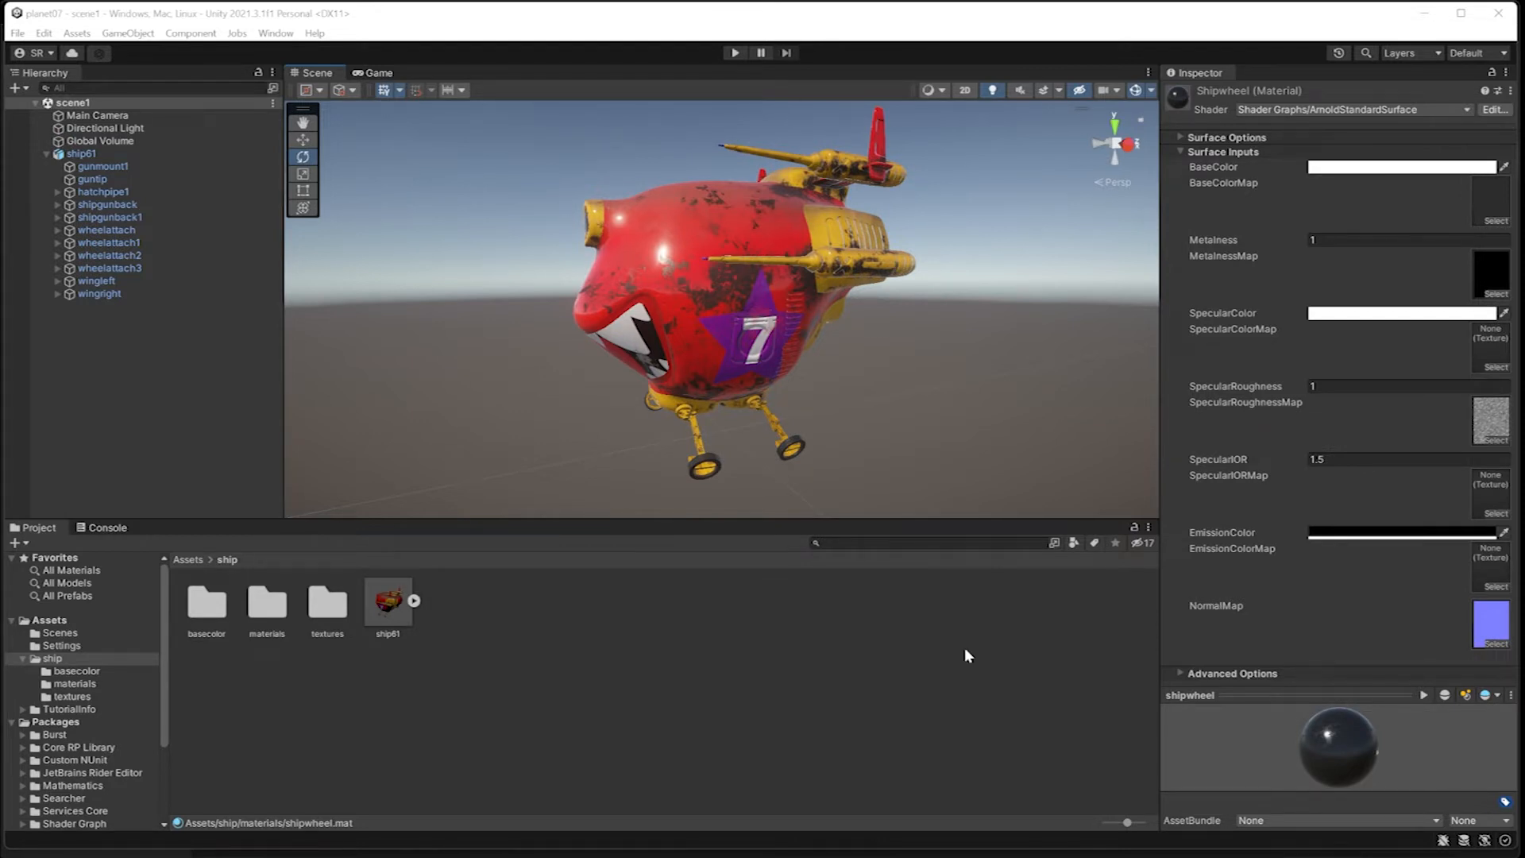
# Step: Open the Package Manager and list the packages from the Unity Registry
pyautogui.click(275, 33)
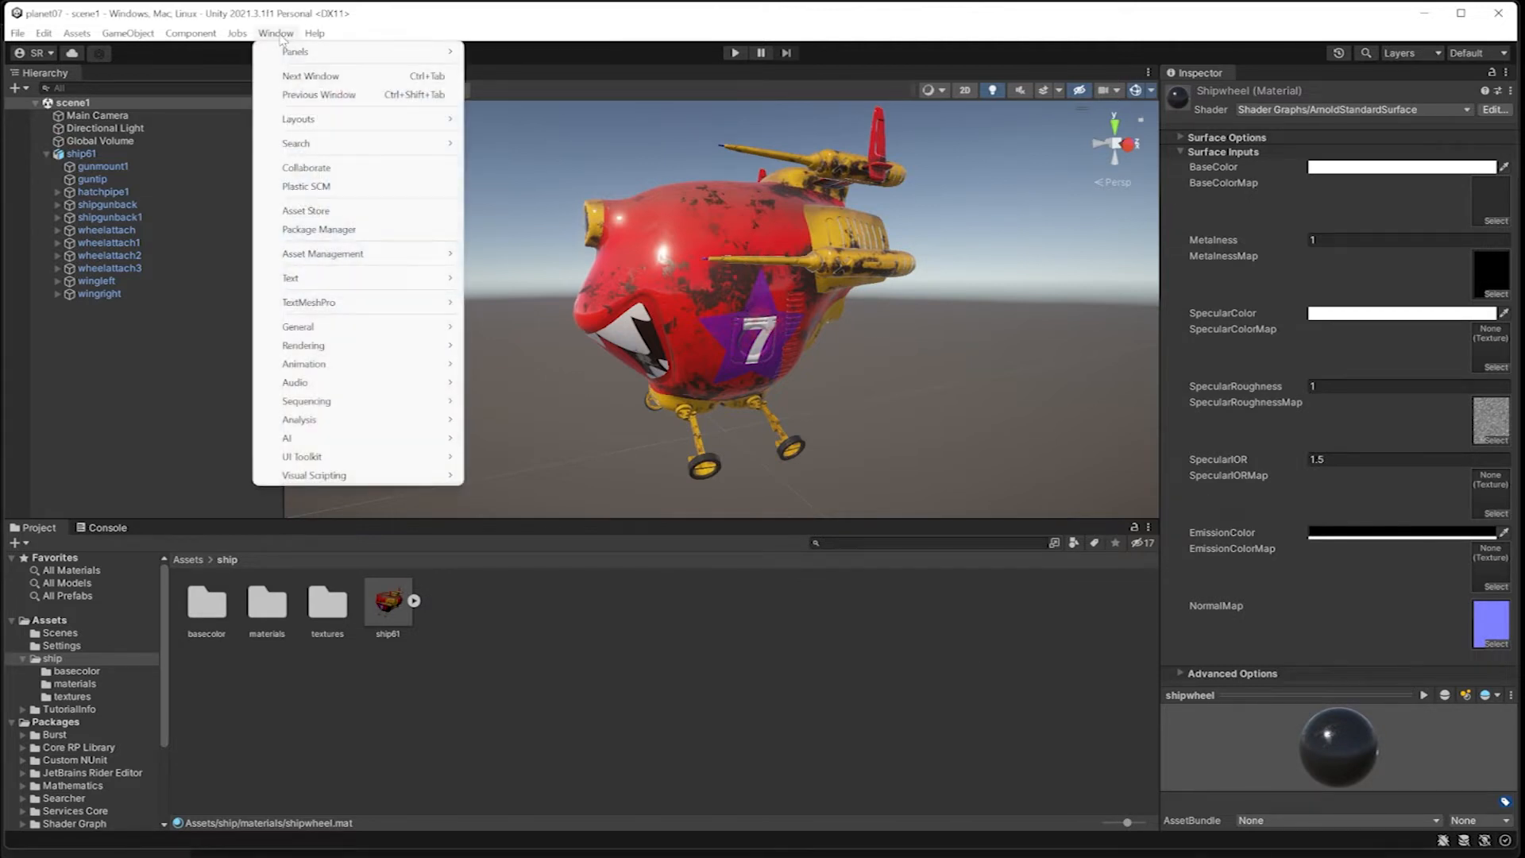
pyautogui.click(317, 230)
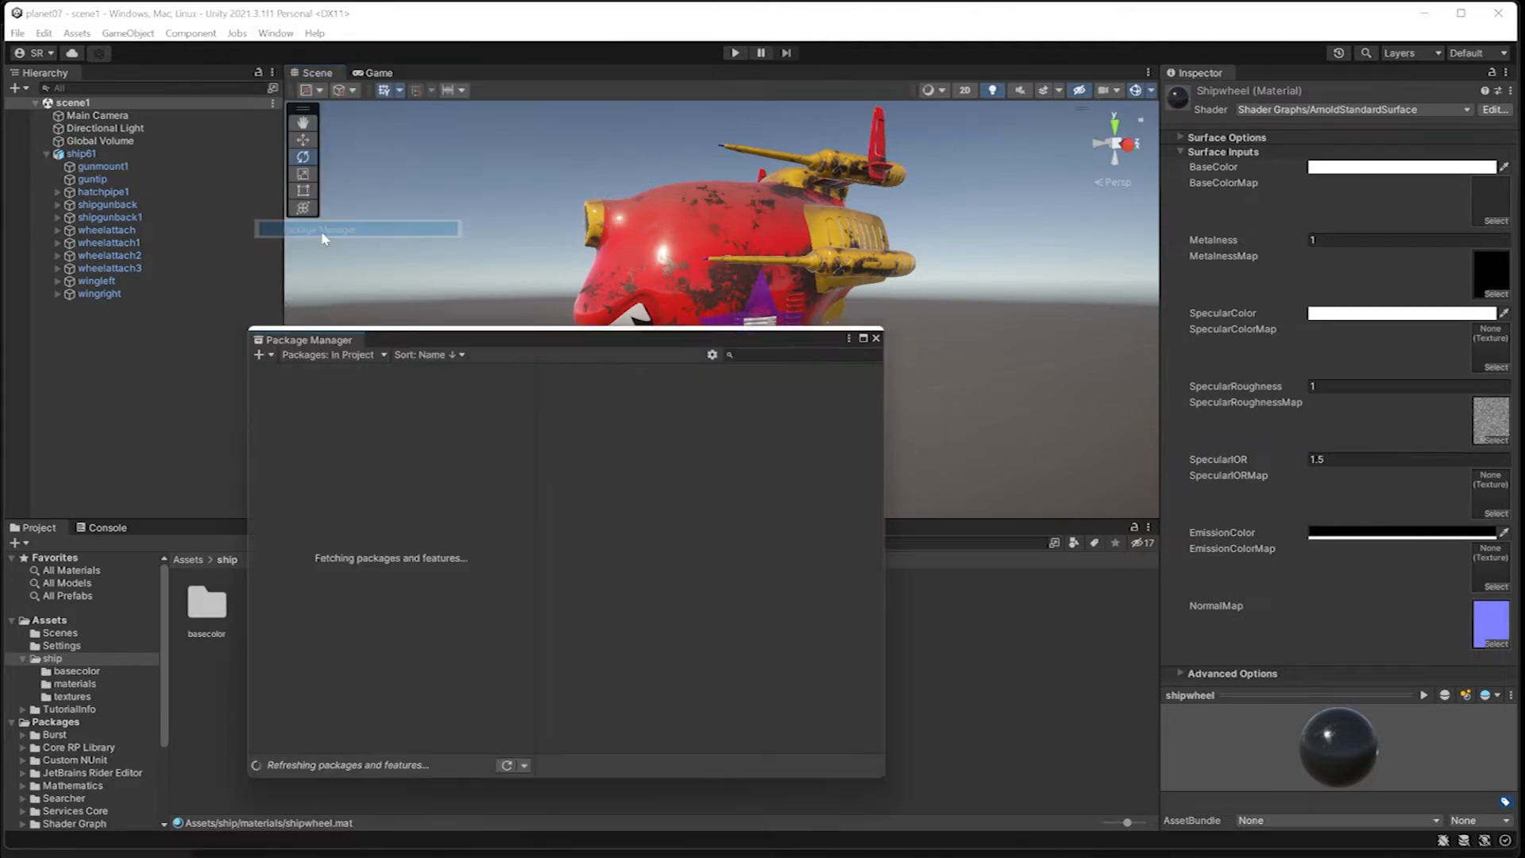
pyautogui.moveTo(432, 331); pyautogui.dragTo(584, 257)
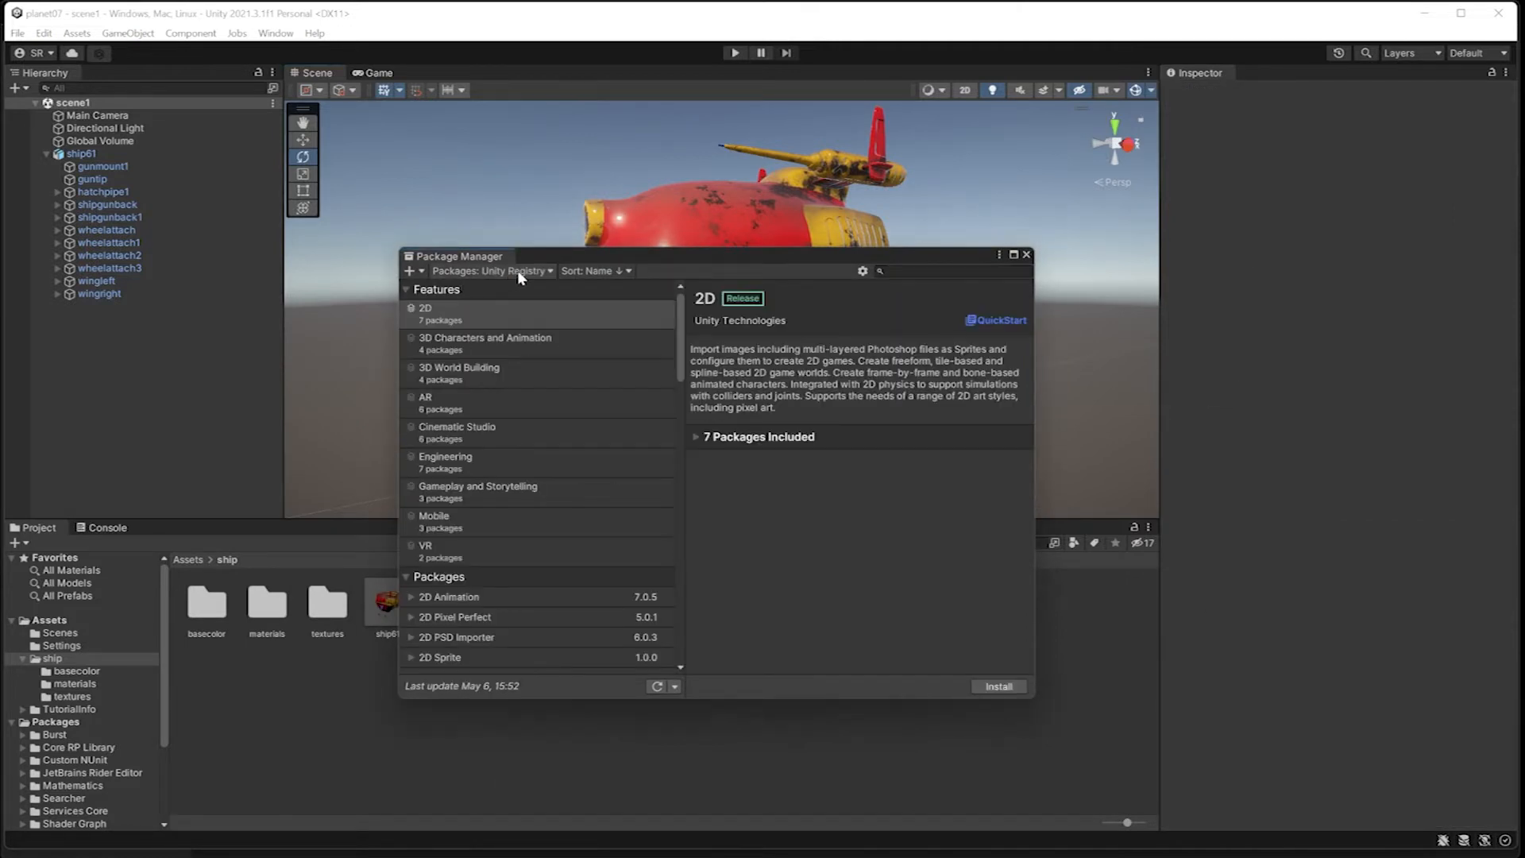
pyautogui.click(517, 271)
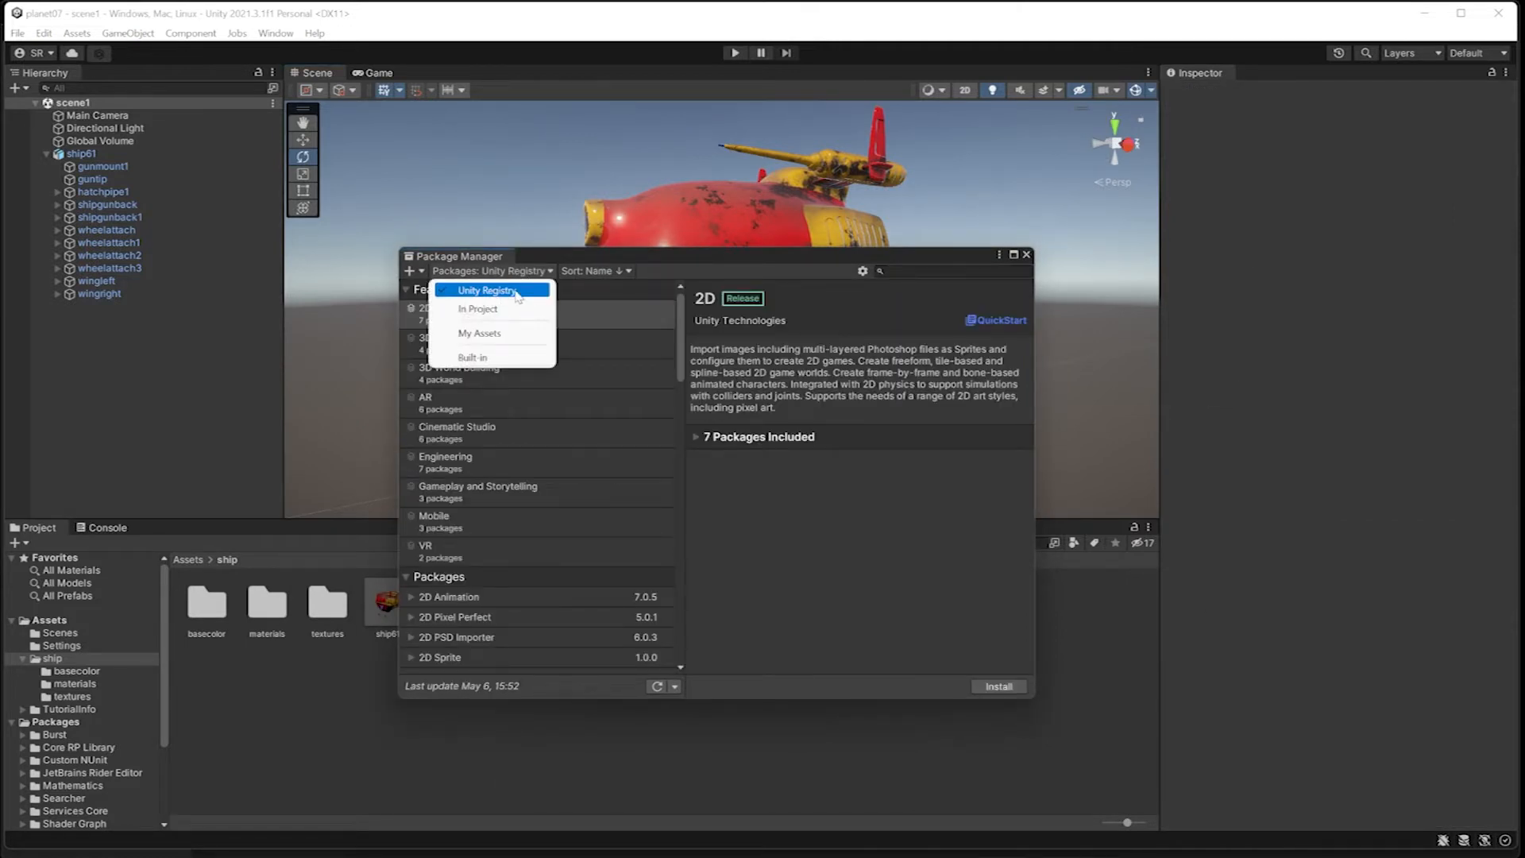
pyautogui.click(549, 259)
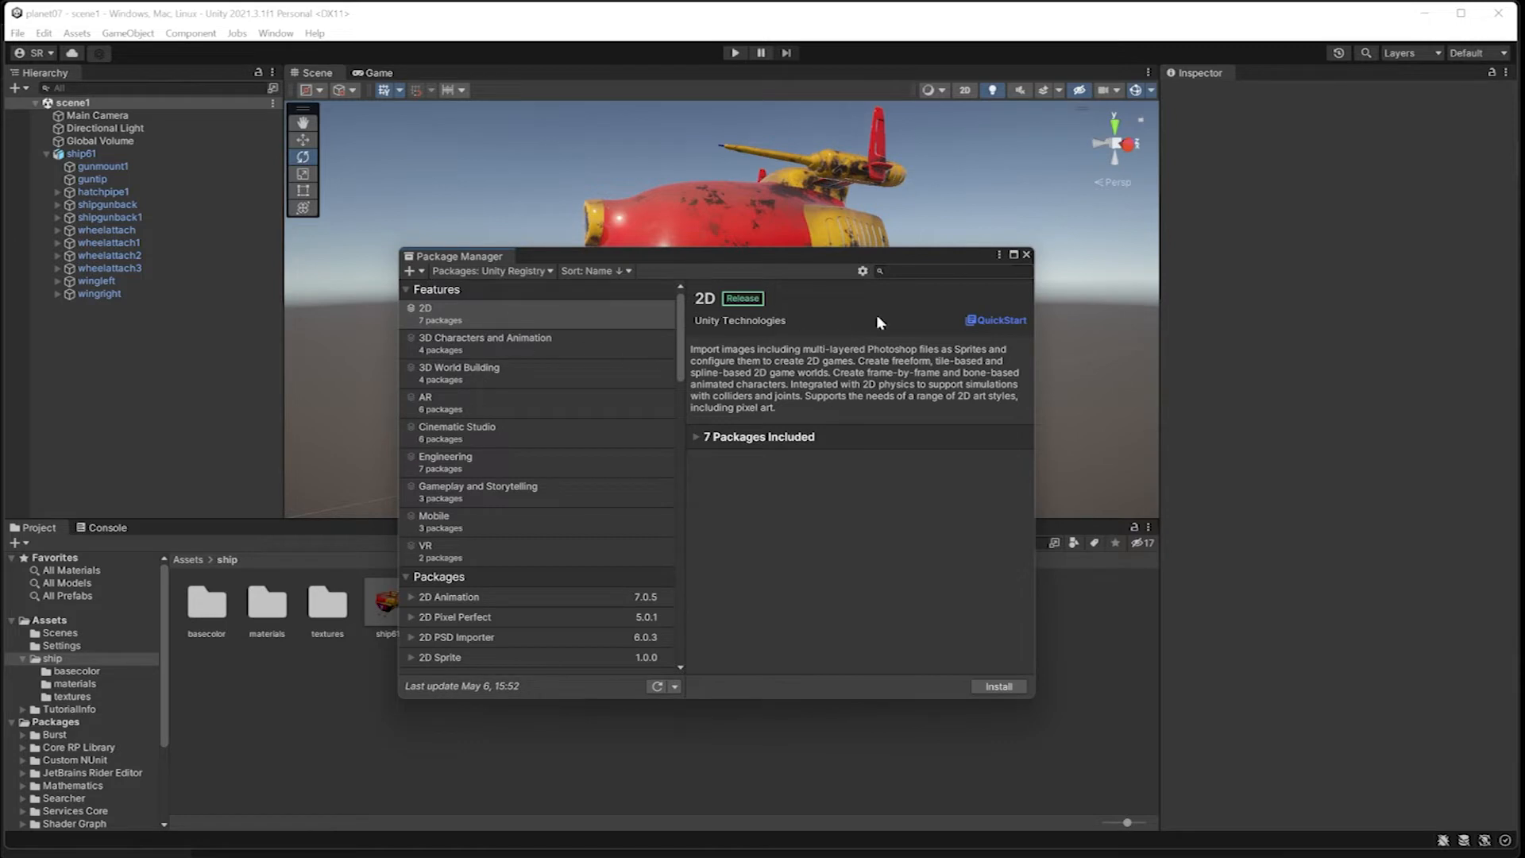
pyautogui.click(486, 271)
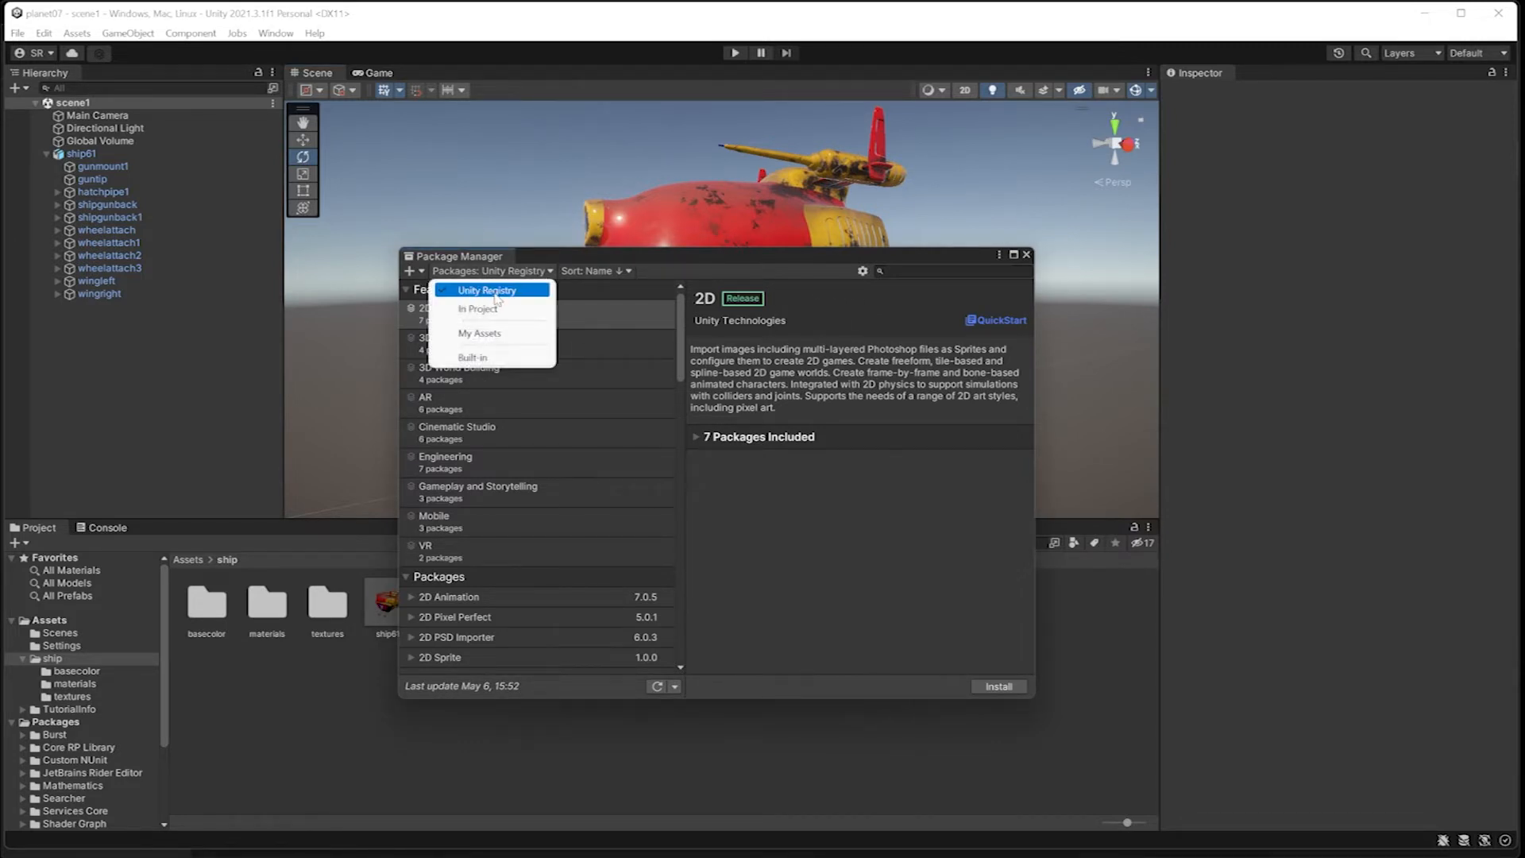
pyautogui.click(540, 246)
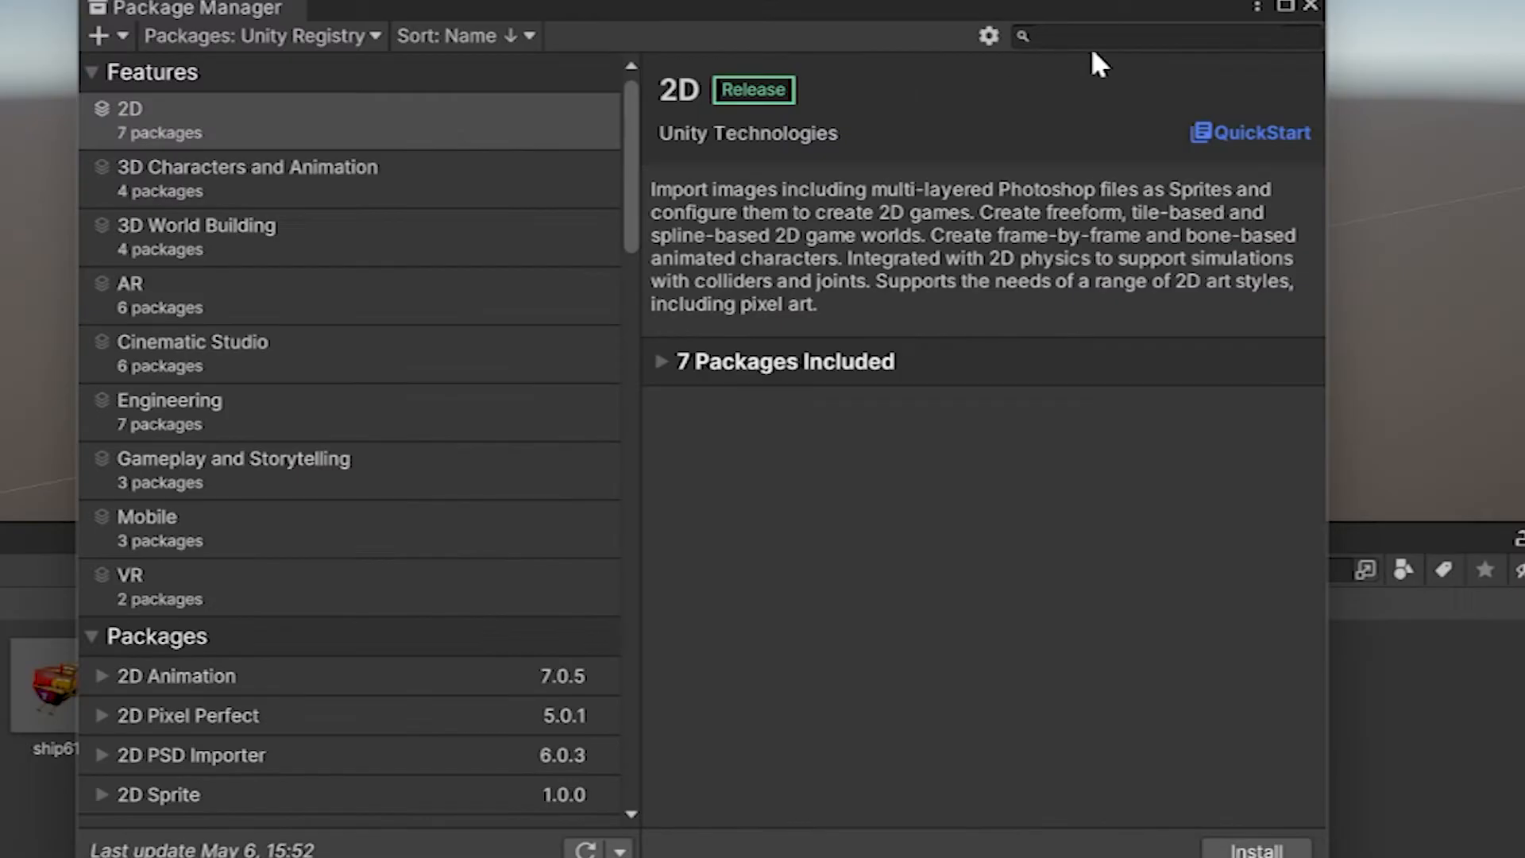
# Step: Search the registry packages for "record" and install the Recorder package, closing the Package Manager
pyautogui.click(1092, 33)
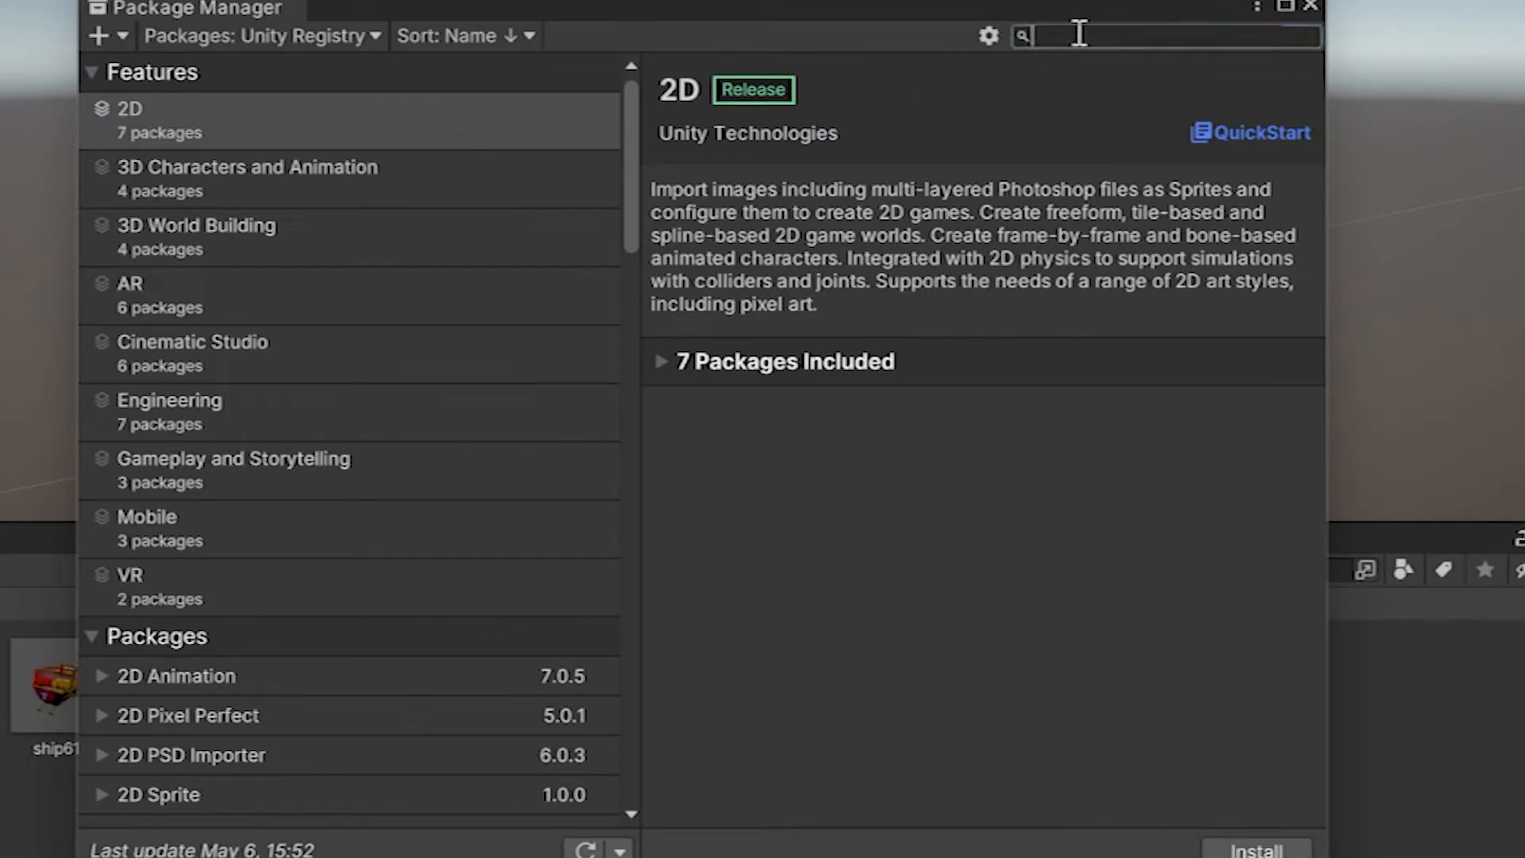
pyautogui.write('record')
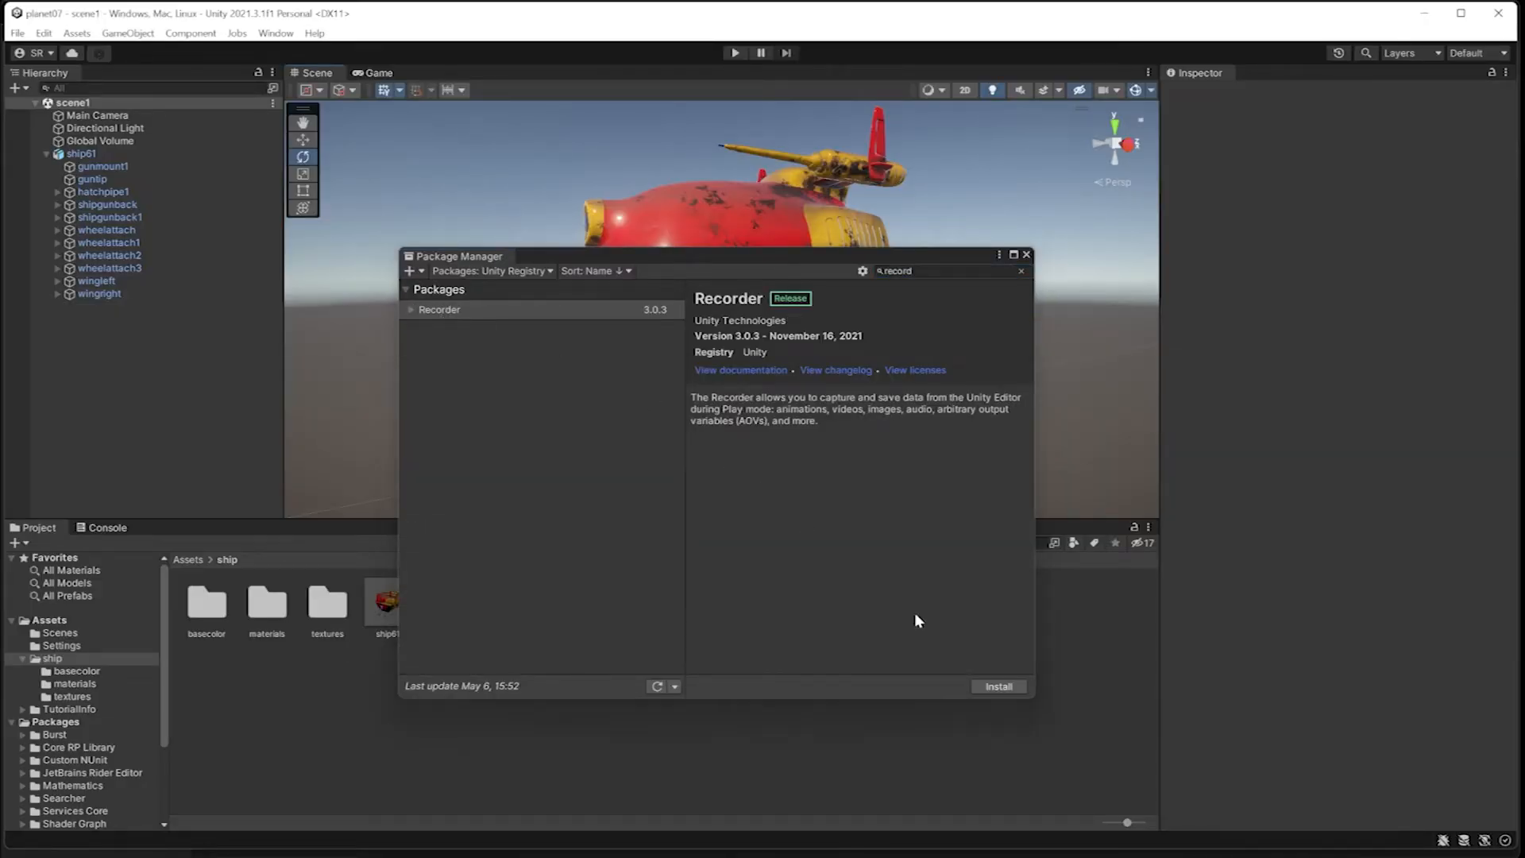
pyautogui.click(1000, 688)
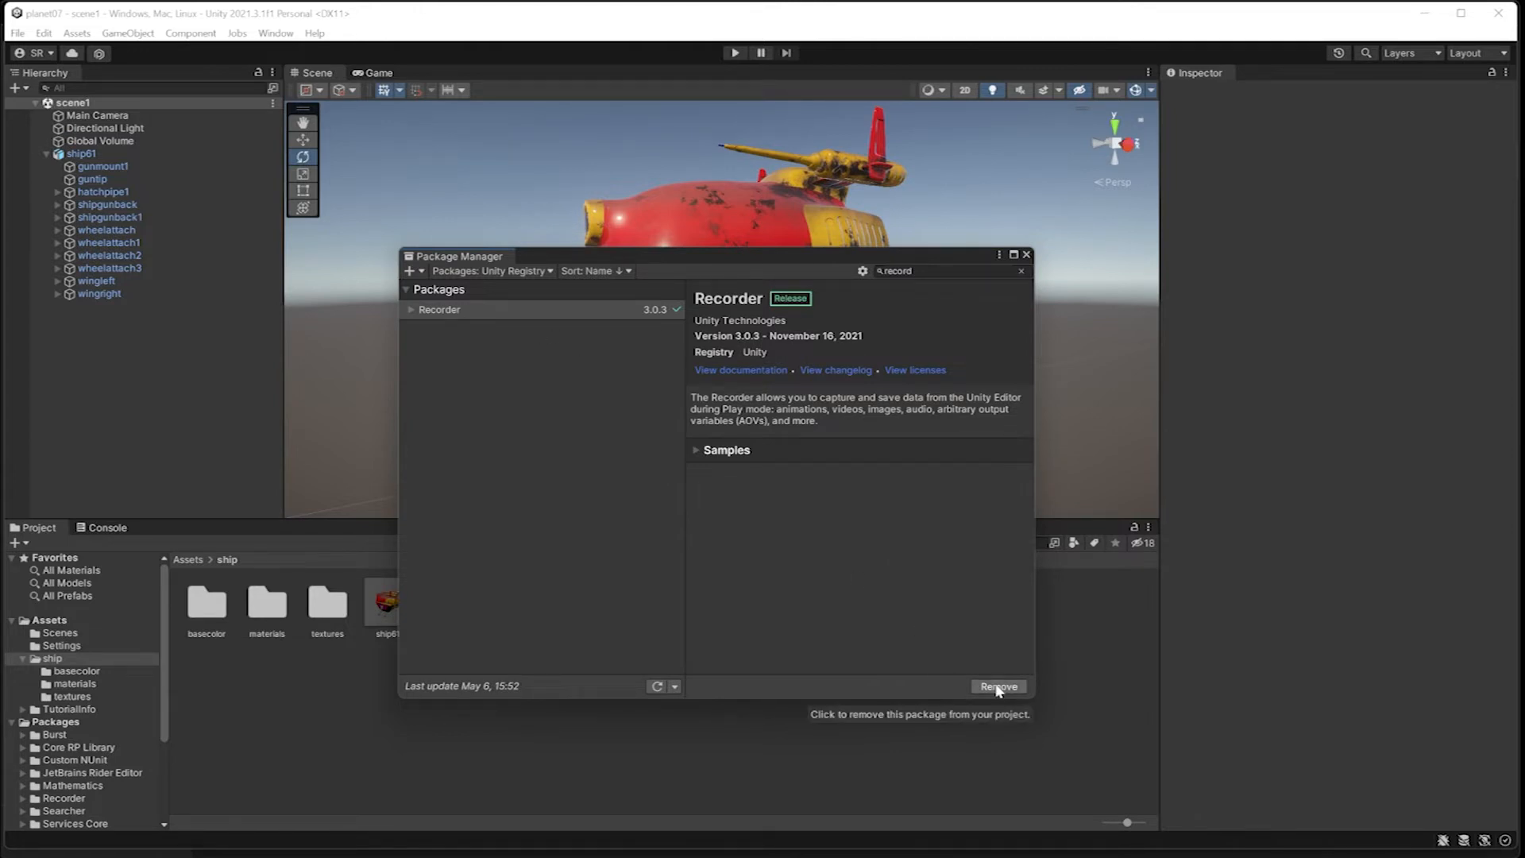
pyautogui.click(1025, 255)
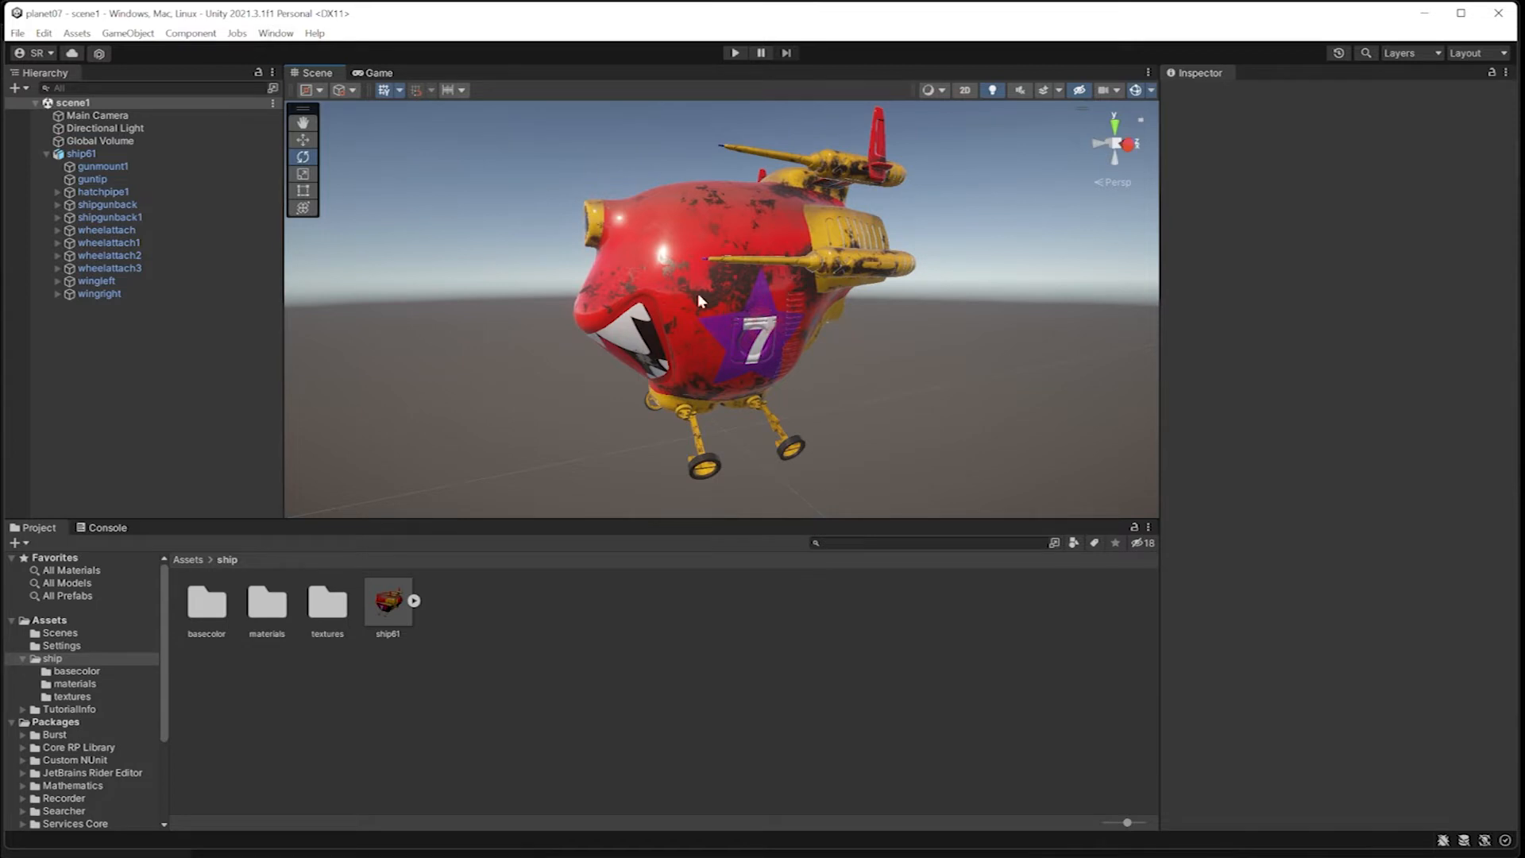
# Step: Align the Main Camera with a scene view of the whole ship and set its near clipping plane to 0.01
pyautogui.scroll(5, 658, 314)
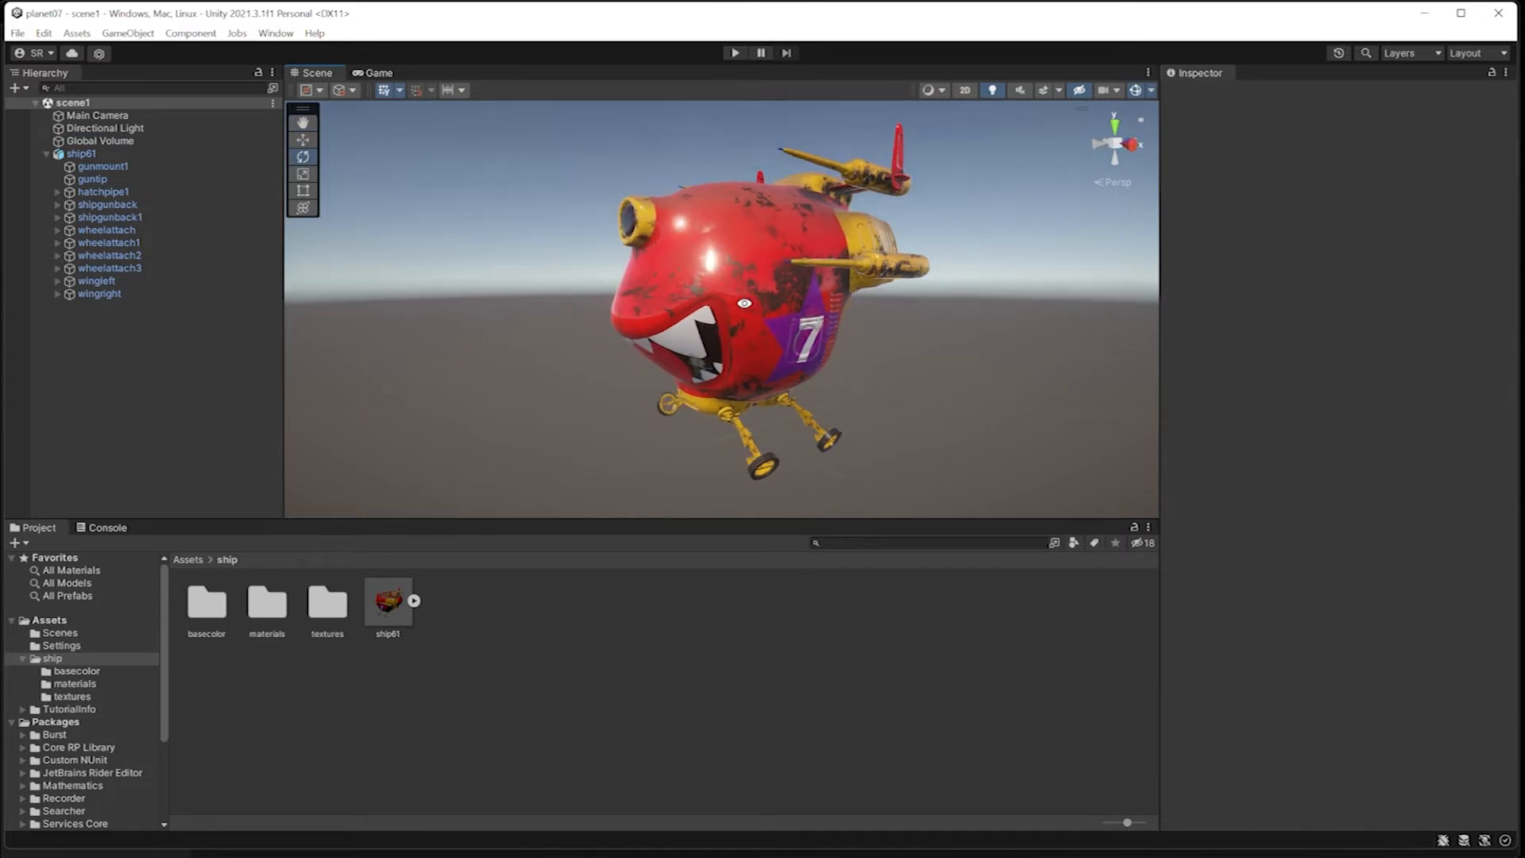
pyautogui.click(97, 115)
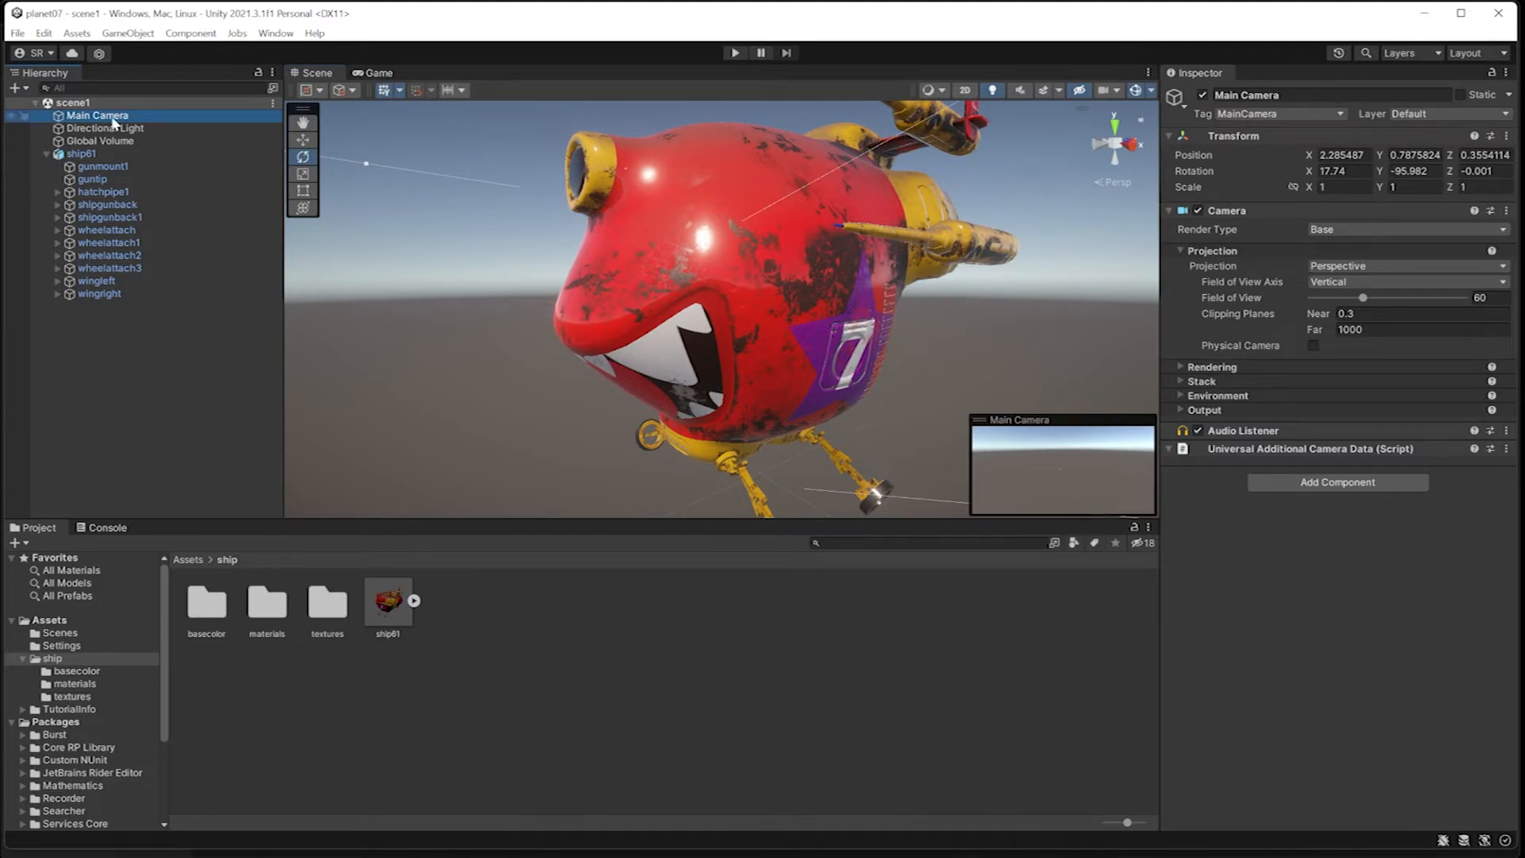
pyautogui.click(117, 119)
pyautogui.click(130, 34)
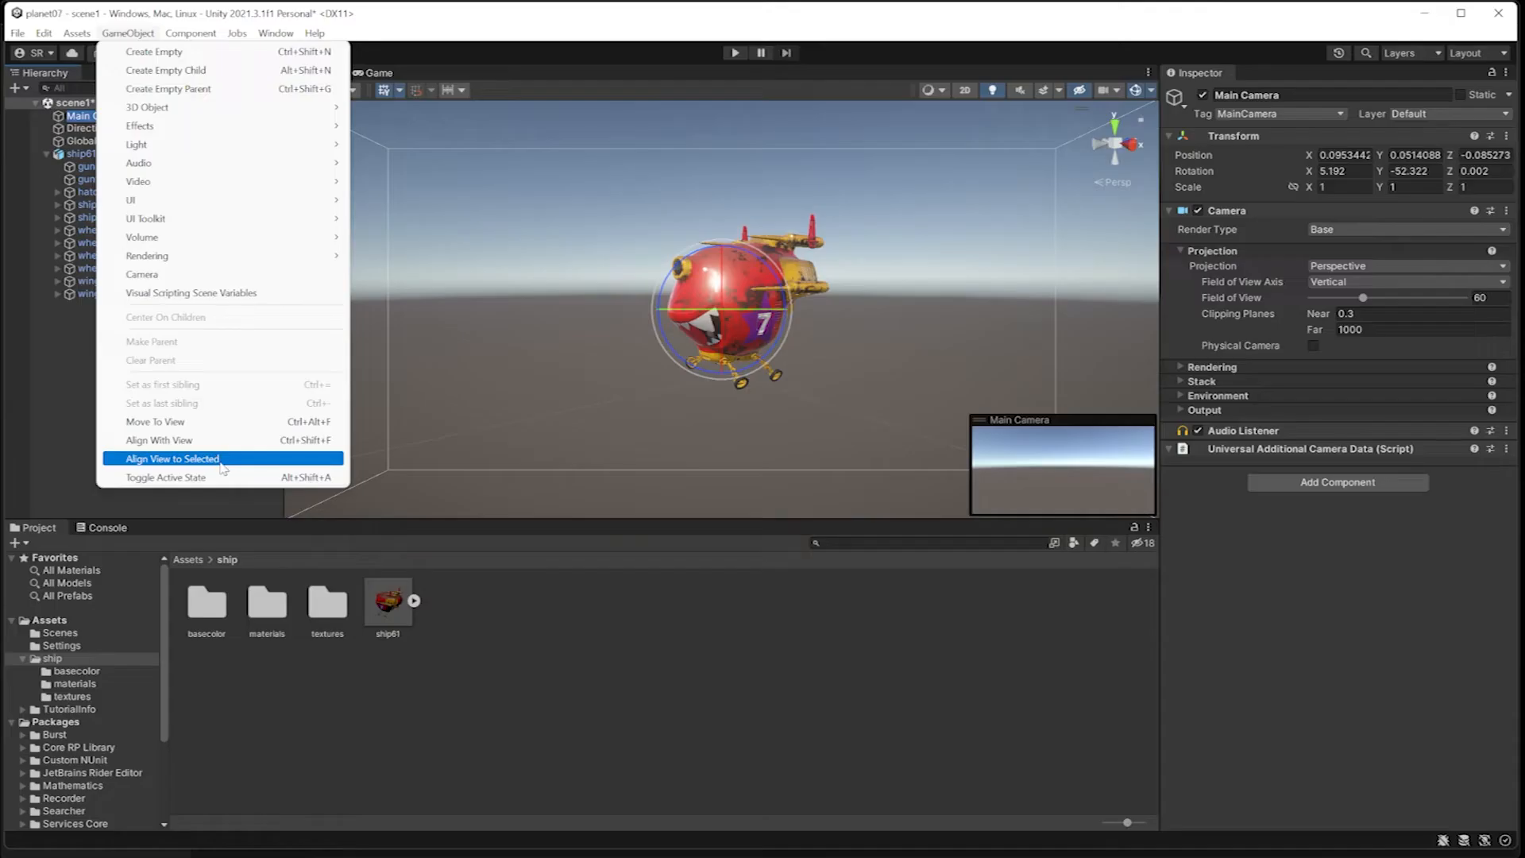
pyautogui.click(429, 438)
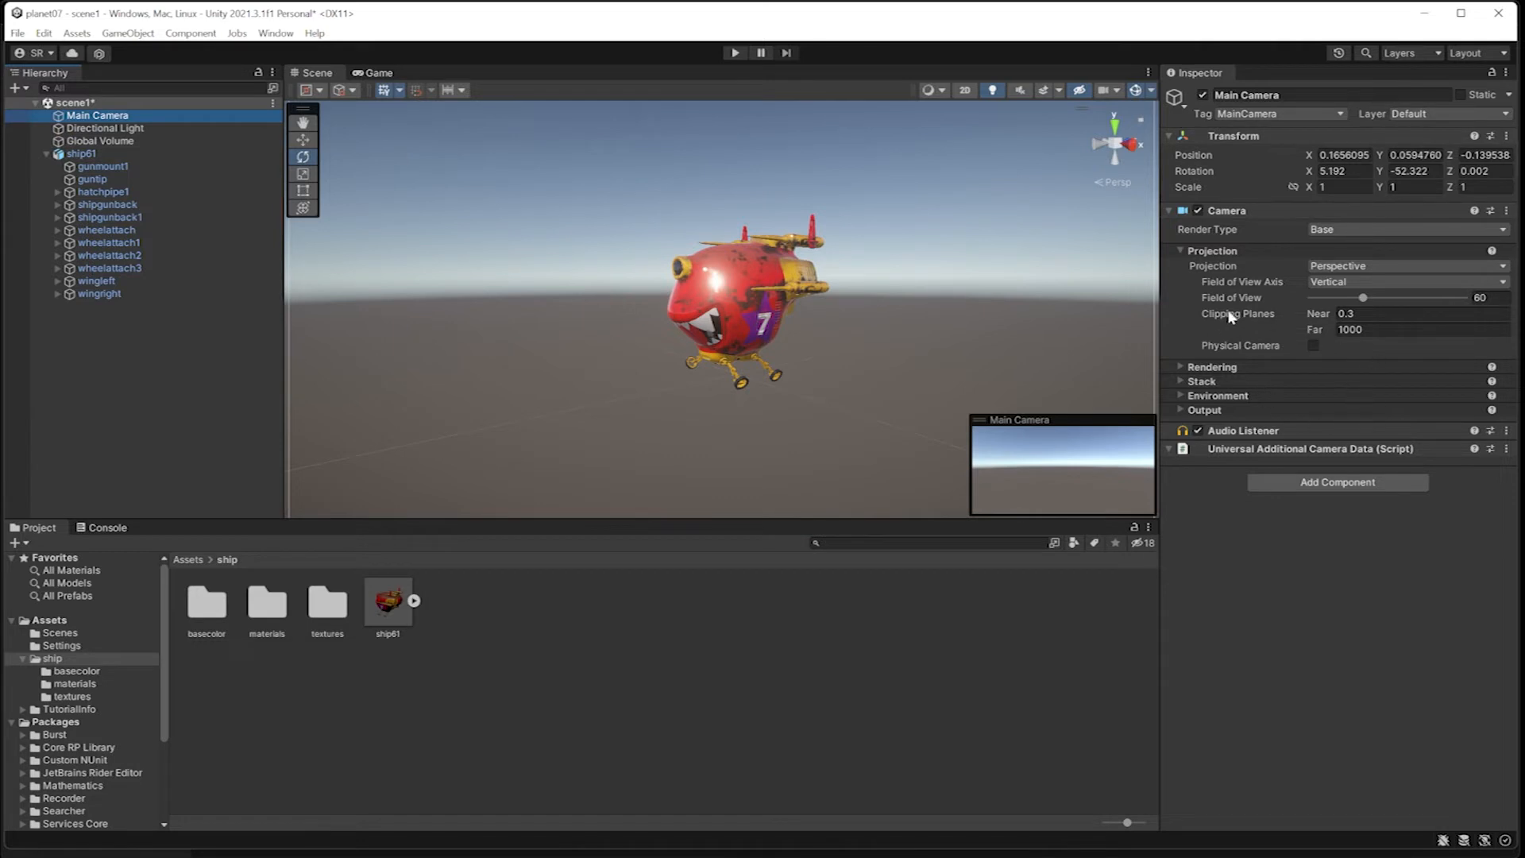
pyautogui.click(1338, 313)
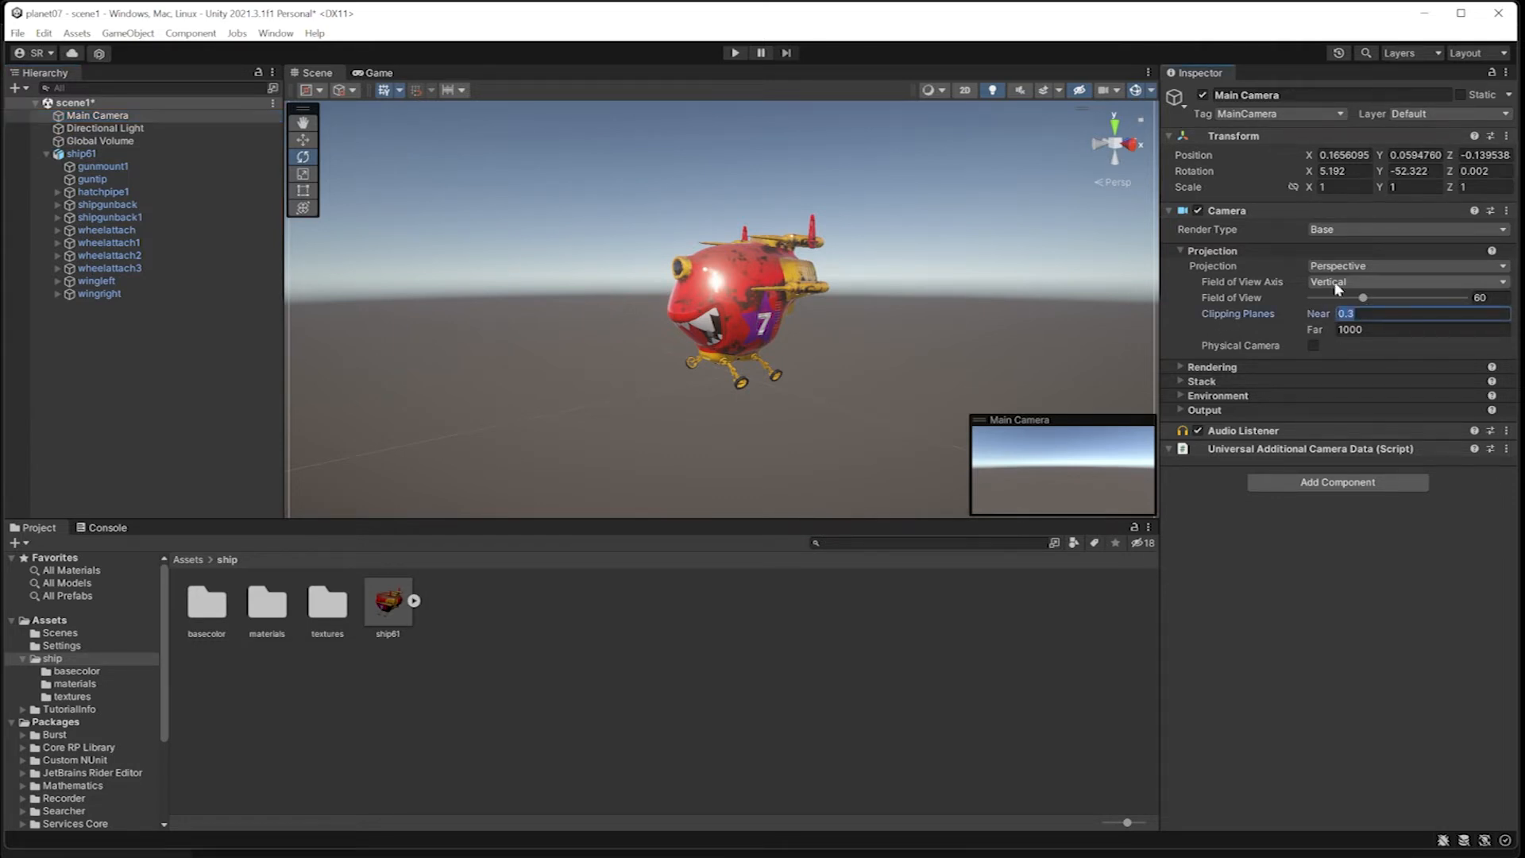
pyautogui.write('0.01')
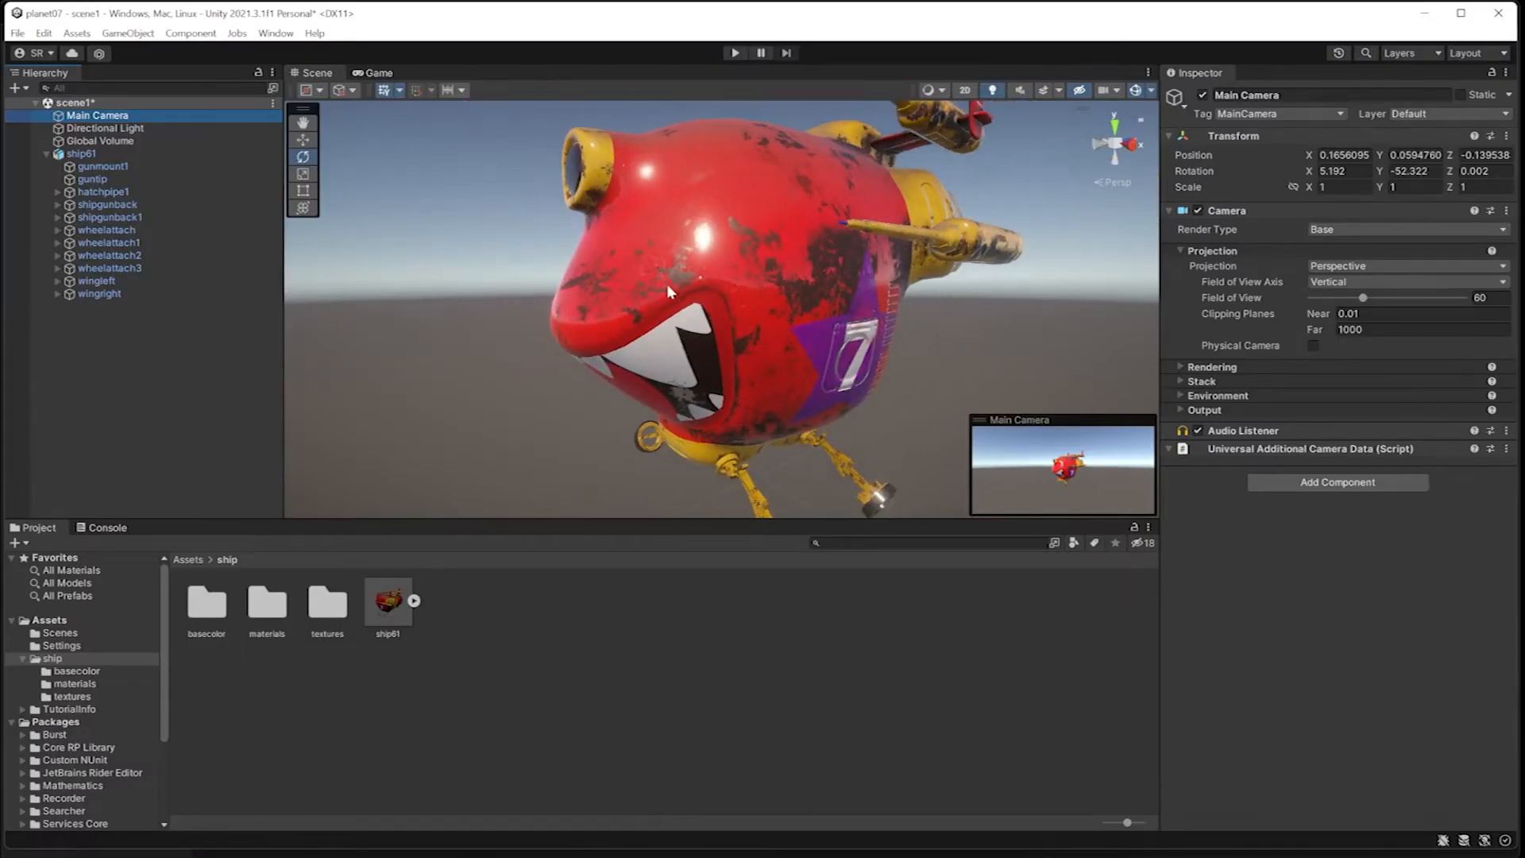
# Step: Frame the ship more closely in the scene and align the Main Camera with that view
pyautogui.moveTo(667, 285)
pyautogui.keyDown('alt'); pyautogui.mouseDown()
pyautogui.moveTo(778, 272)
pyautogui.moveTo(664, 281)
pyautogui.mouseUp(); pyautogui.keyUp('alt')
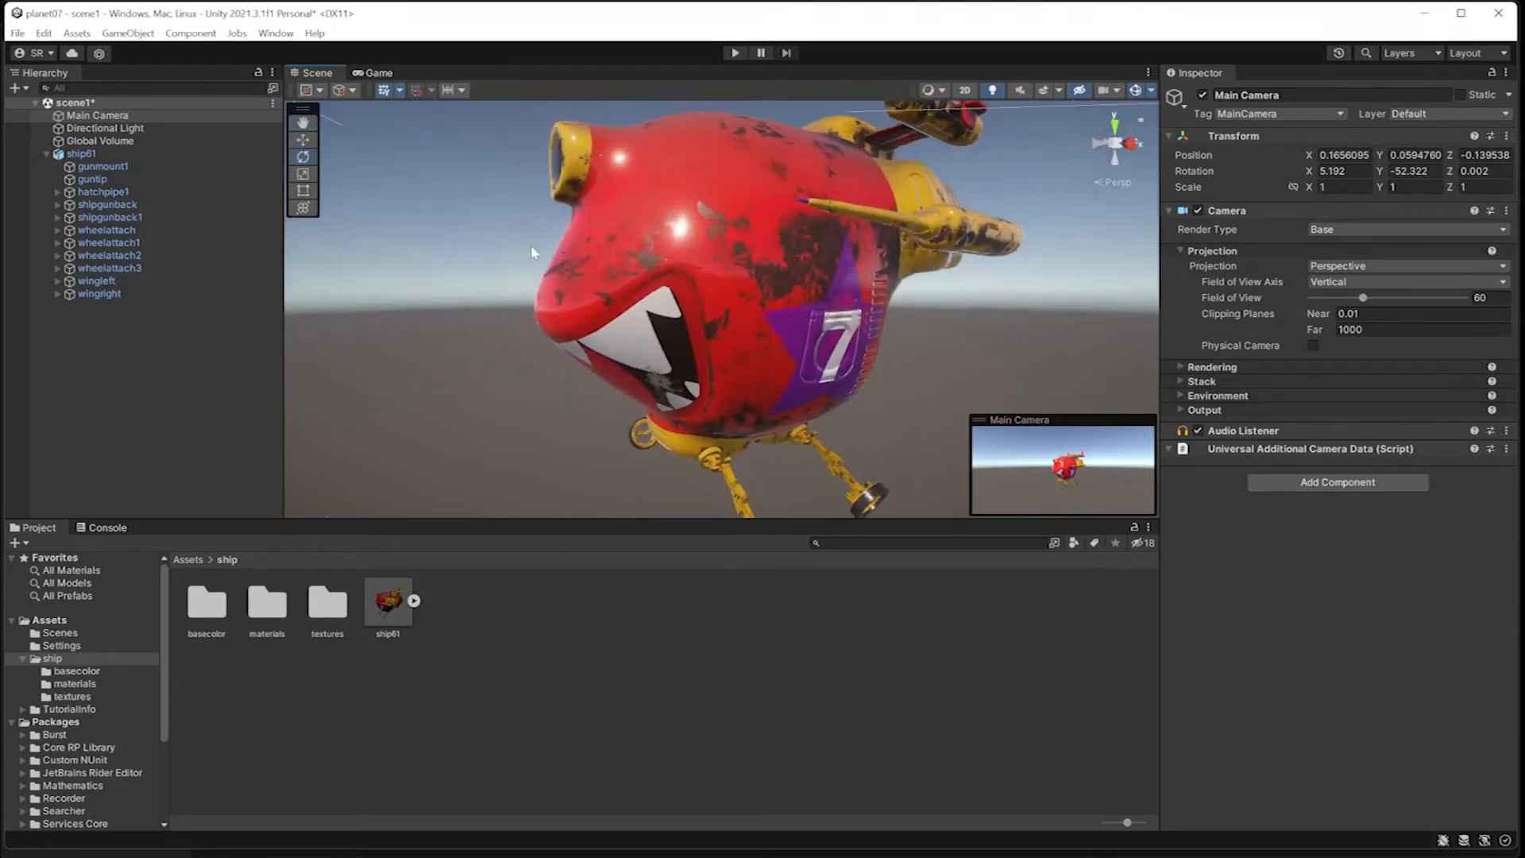
pyautogui.click(86, 117)
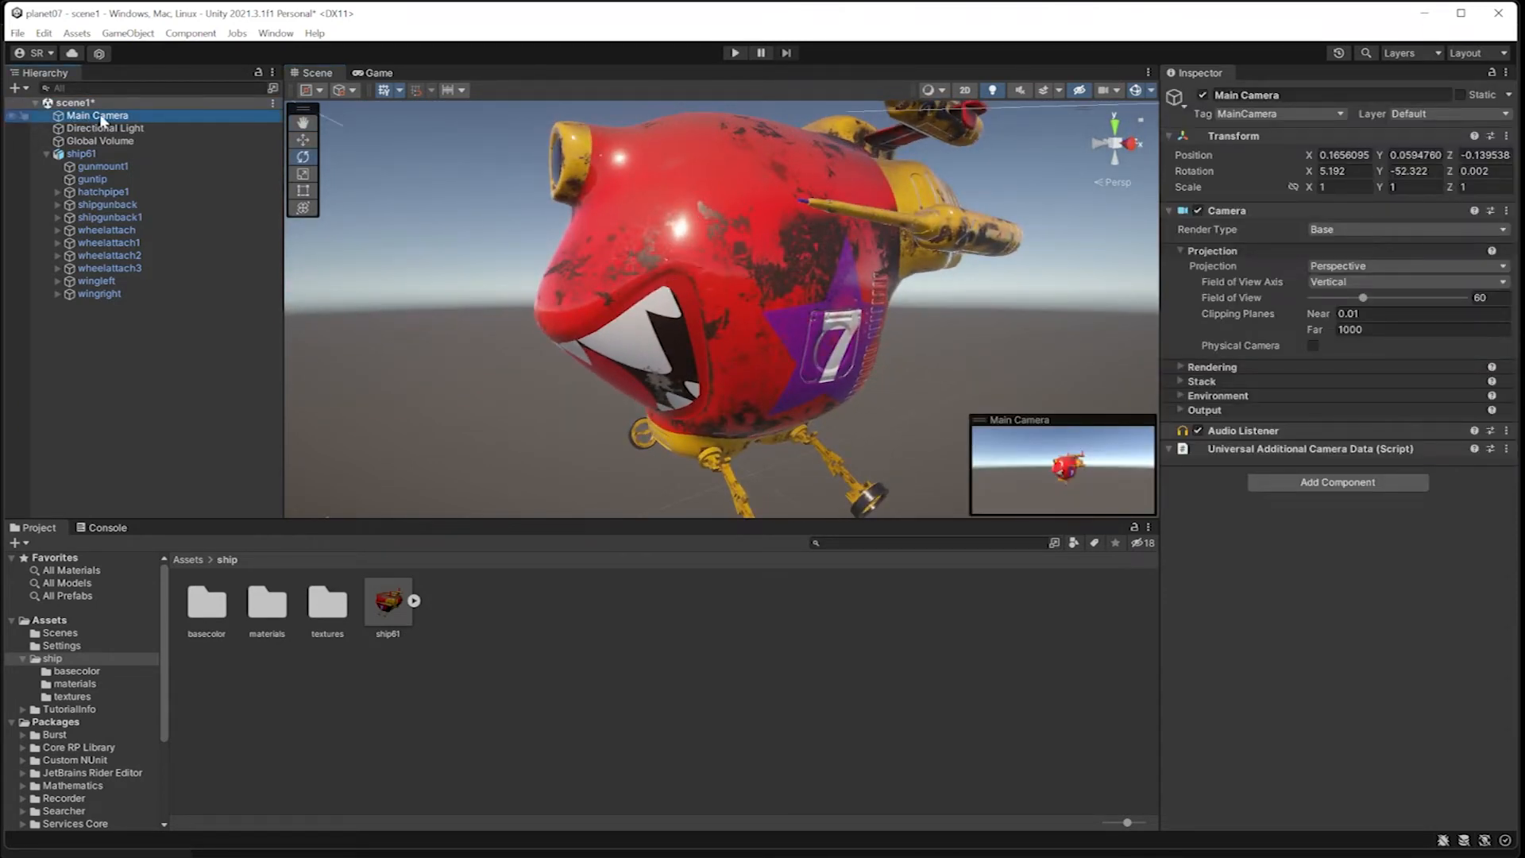
pyautogui.click(137, 37)
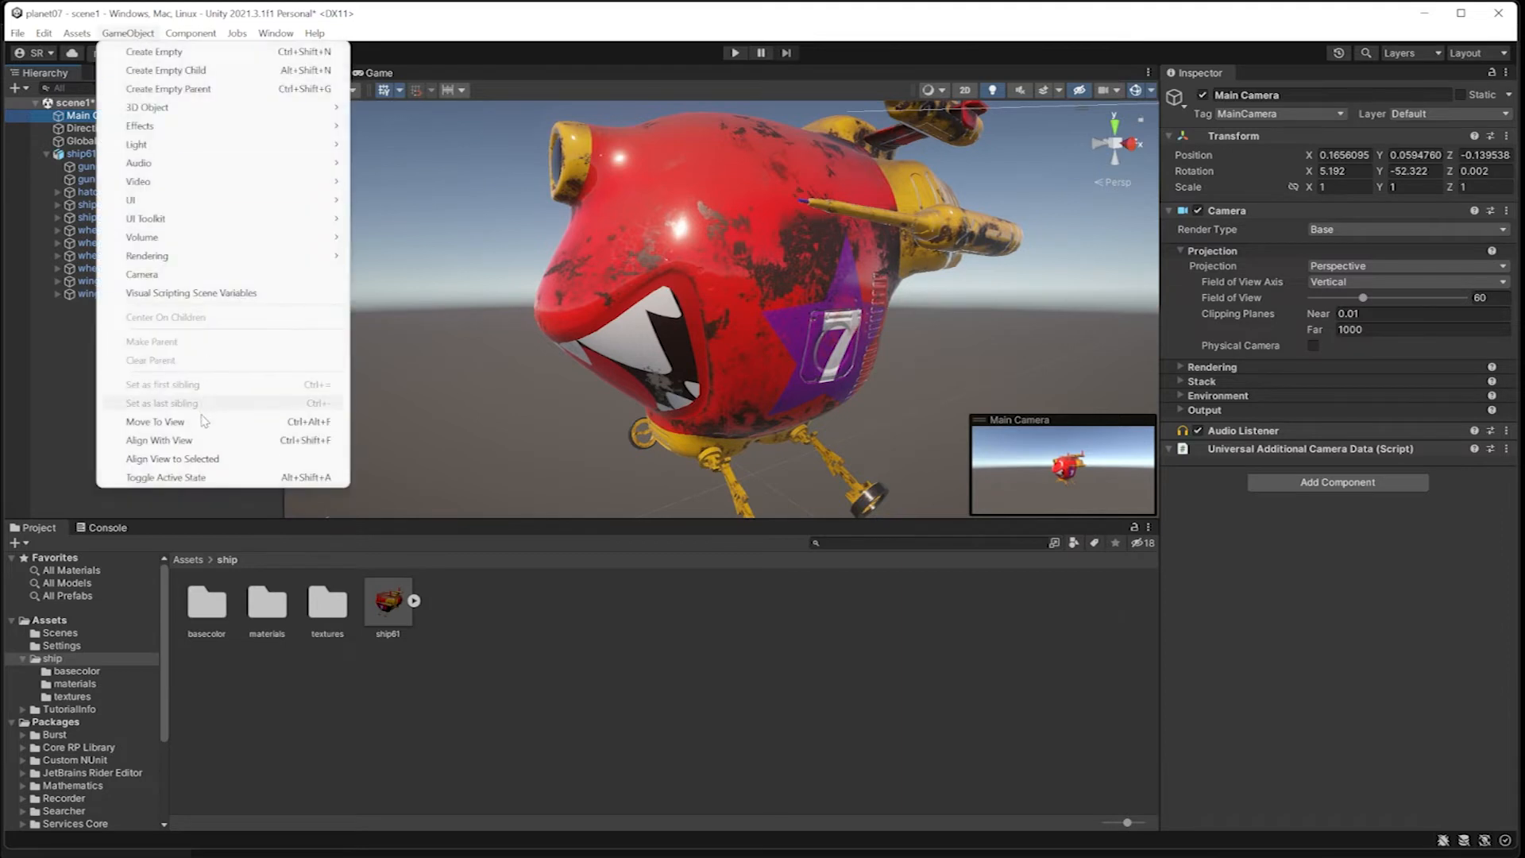
pyautogui.click(205, 440)
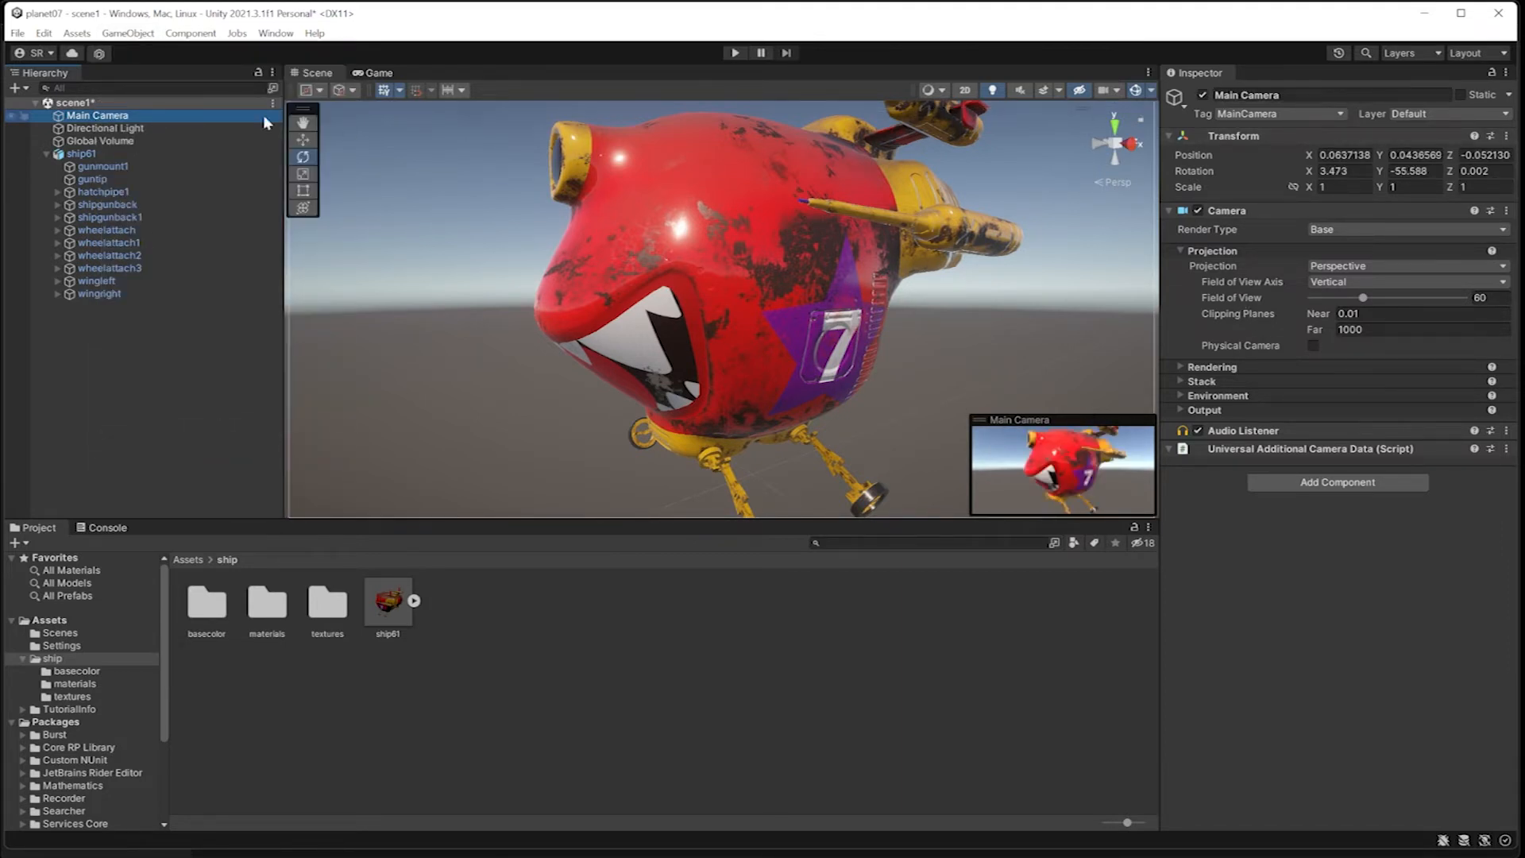
# Step: Try a near clipping plane of 0.3 on the Main Camera, check the Game view, and restore the value to 0.01
pyautogui.click(1366, 315)
pyautogui.write('.3')
pyautogui.press('Return')
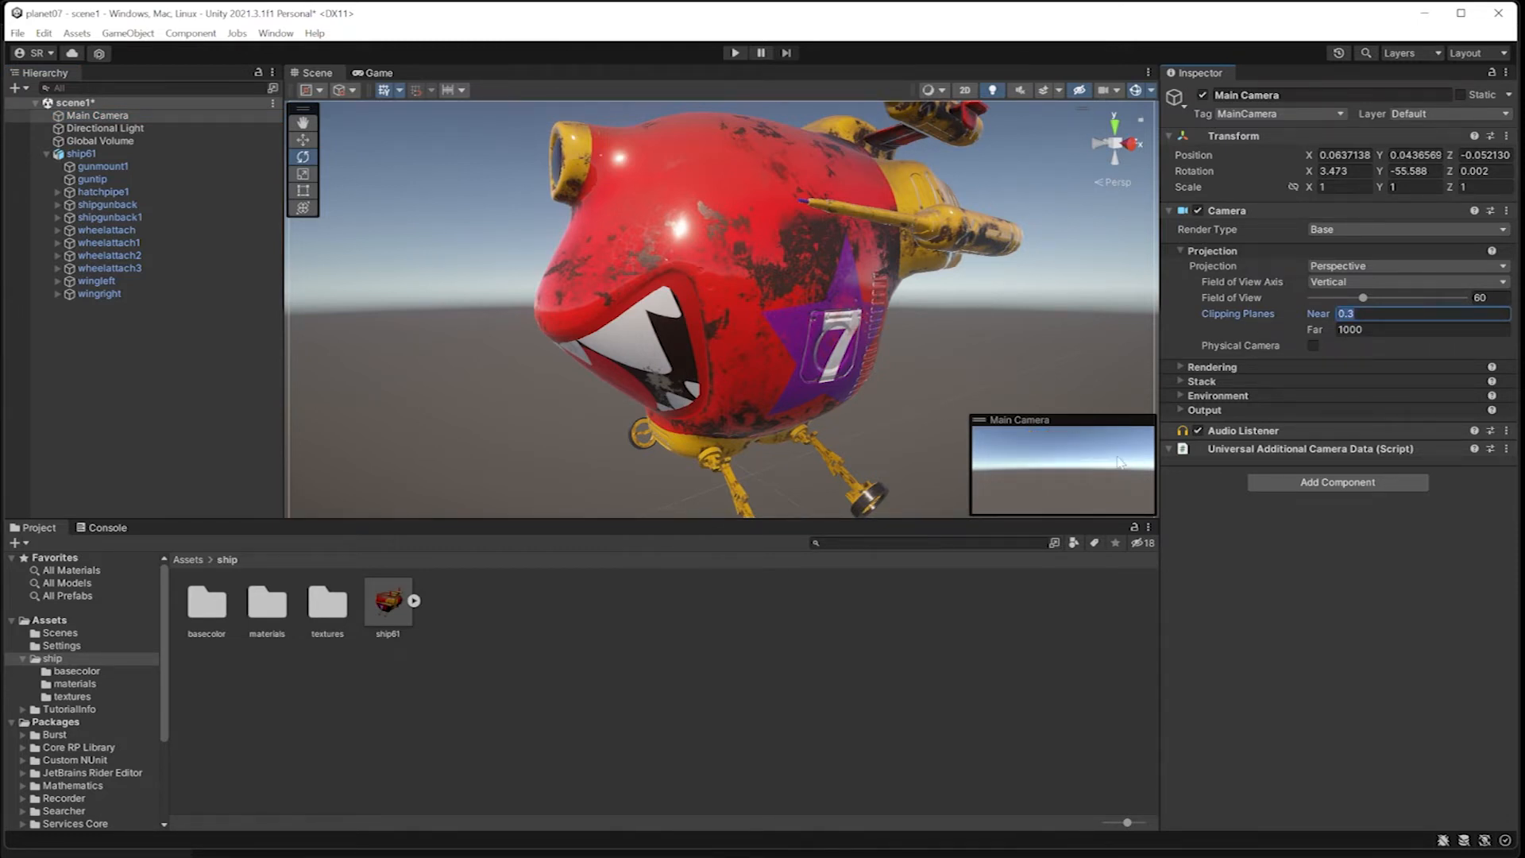
pyautogui.click(375, 72)
pyautogui.click(316, 72)
pyautogui.click(1318, 314)
pyautogui.write('0.01')
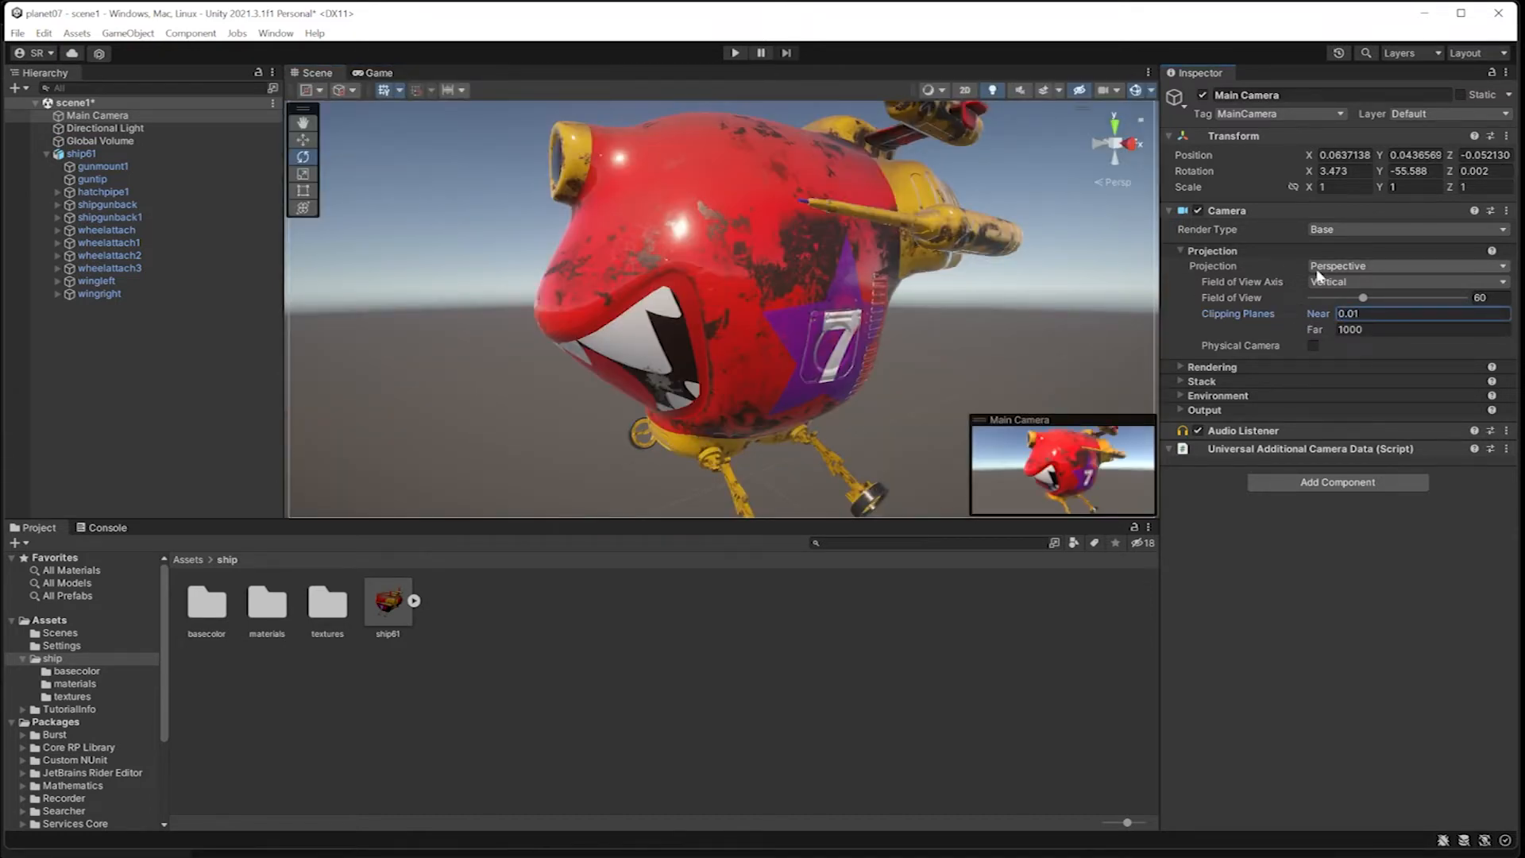
# Step: Show the camera's output in the Game view and set its resolution to Full HD (1920x1080)
pyautogui.click(378, 73)
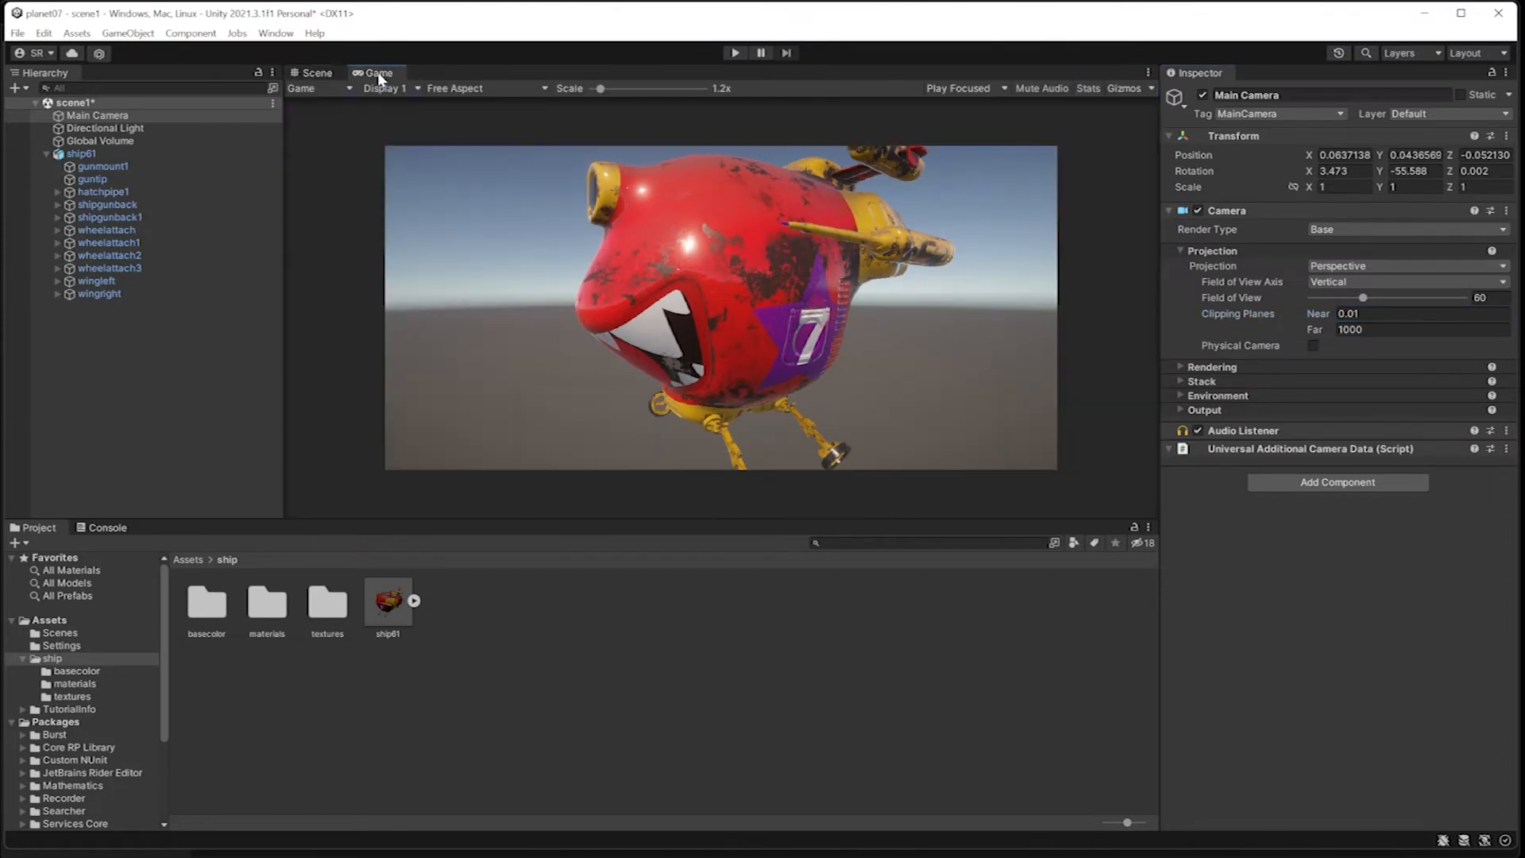
pyautogui.click(305, 73)
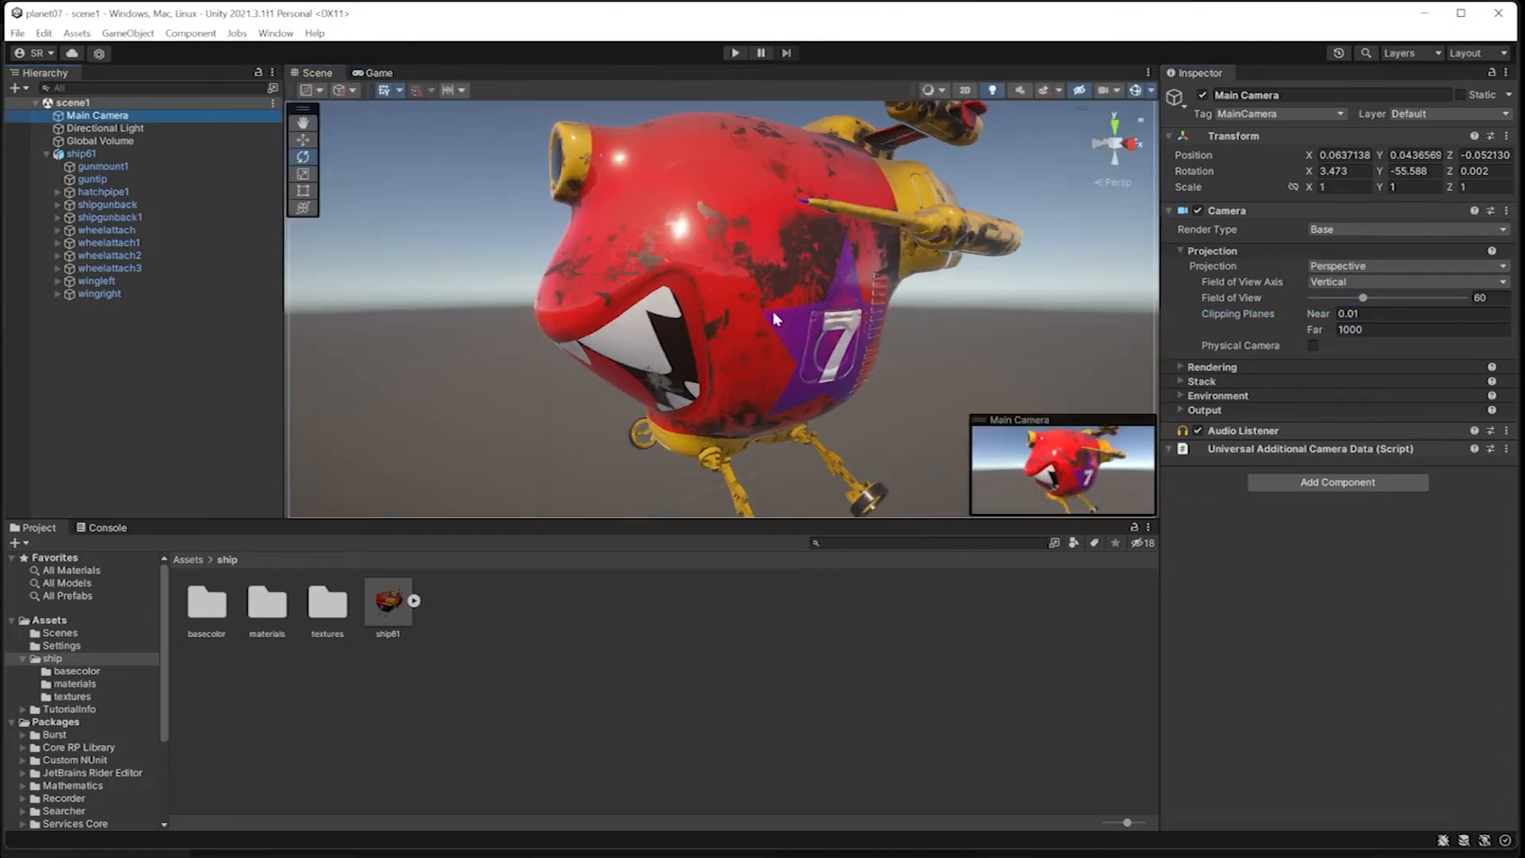
pyautogui.click(378, 73)
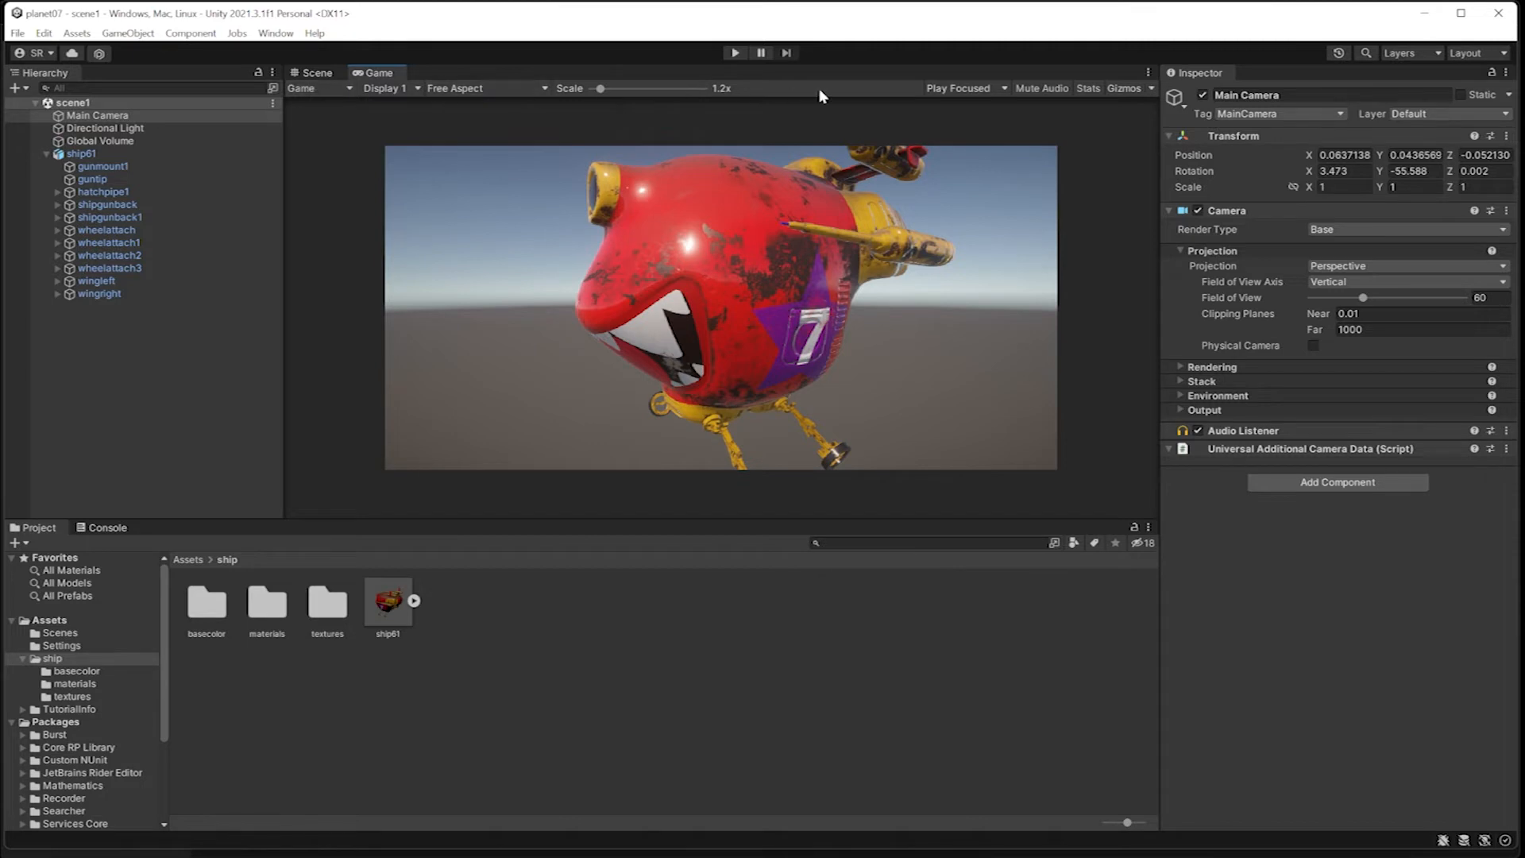
pyautogui.moveTo(601, 92)
pyautogui.mouseDown()
pyautogui.moveTo(624, 92)
pyautogui.moveTo(584, 92)
pyautogui.mouseUp()
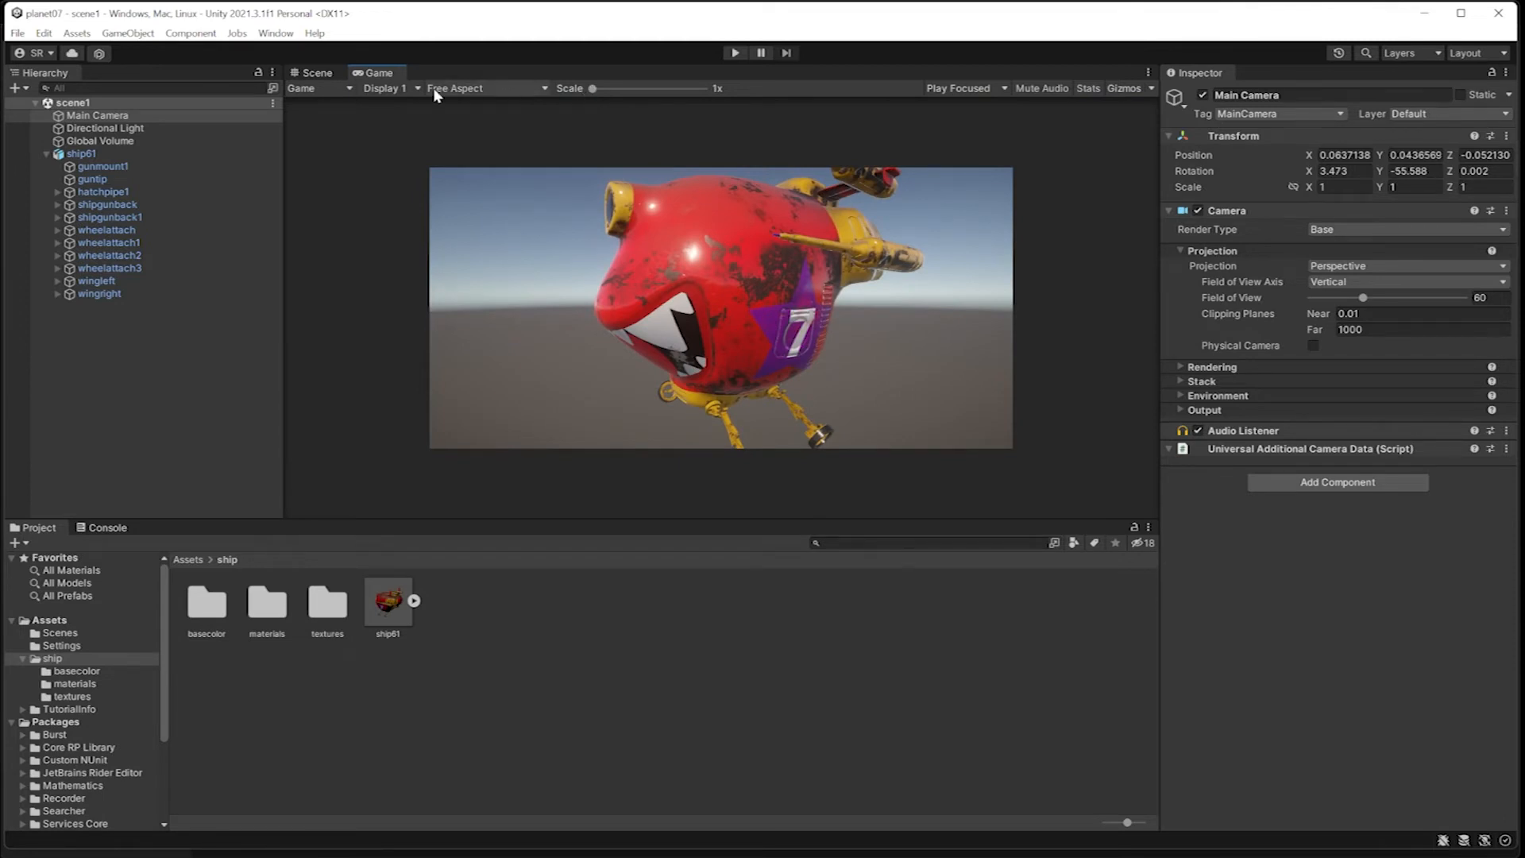
pyautogui.click(522, 91)
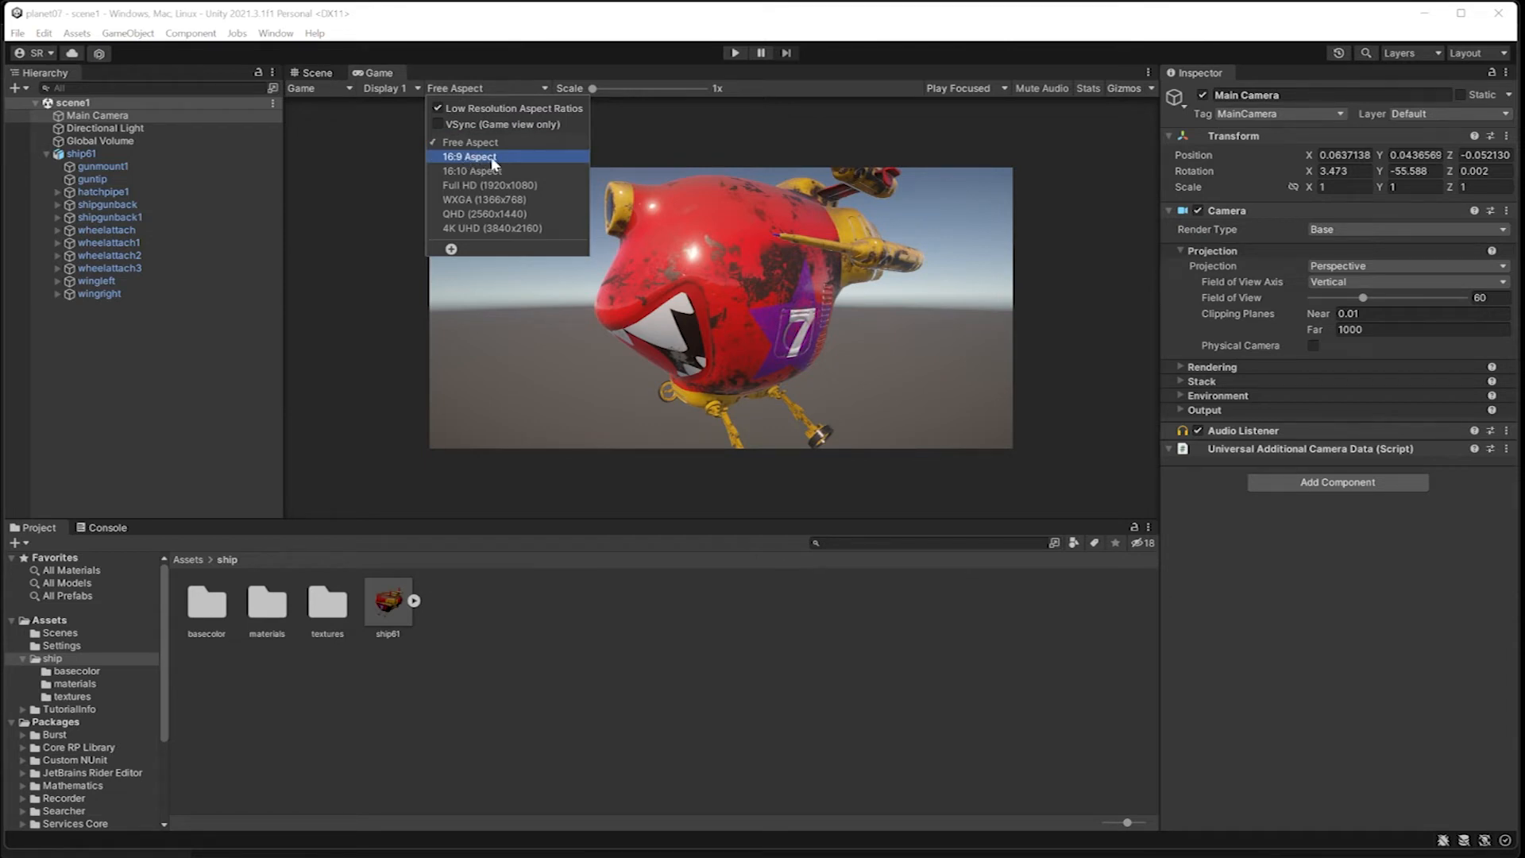
pyautogui.click(527, 191)
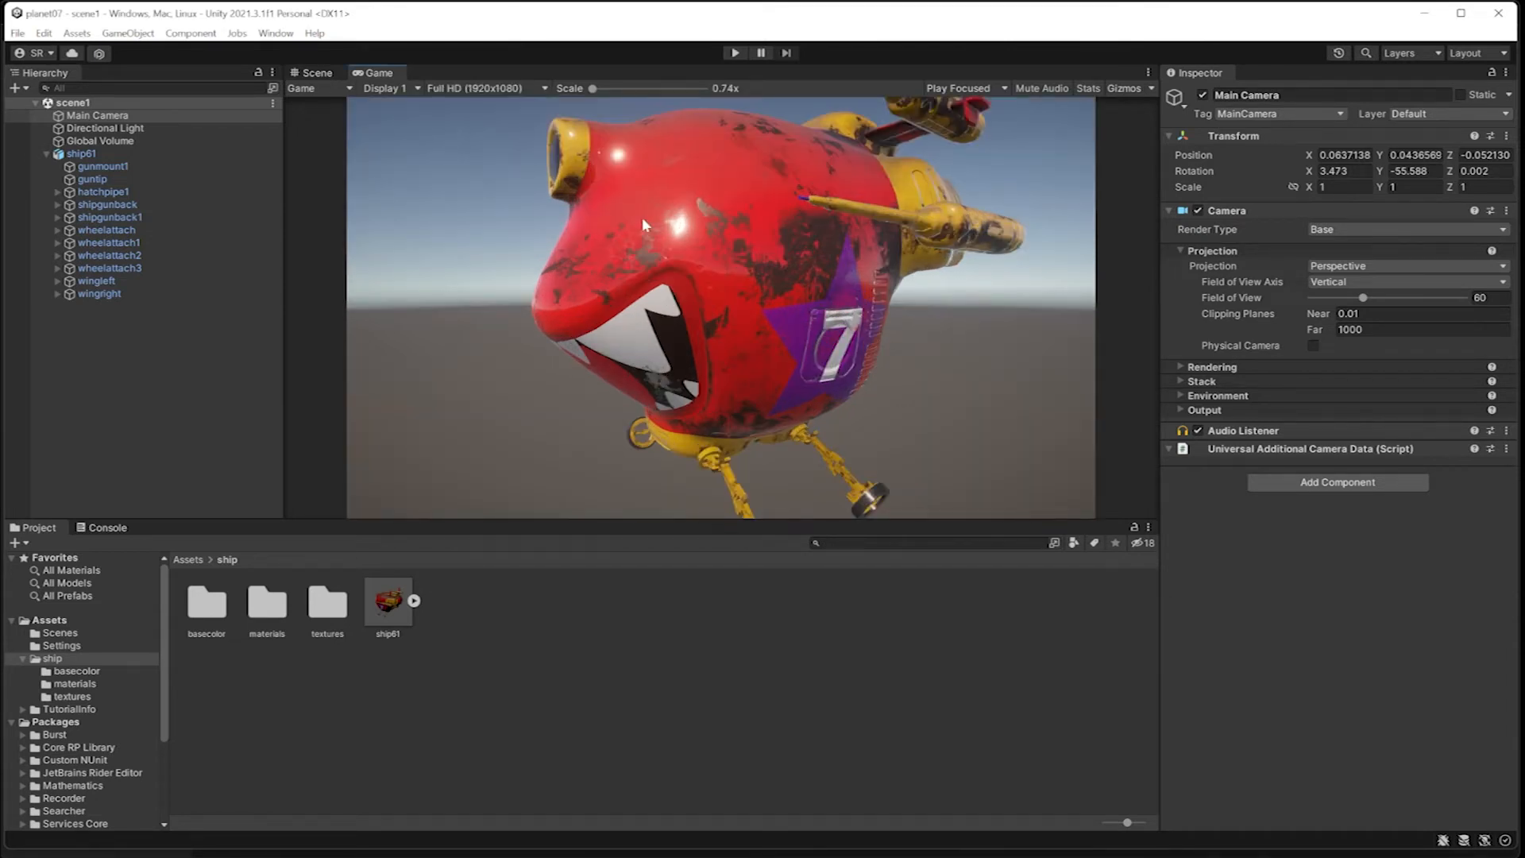
pyautogui.scroll(3, 644, 222)
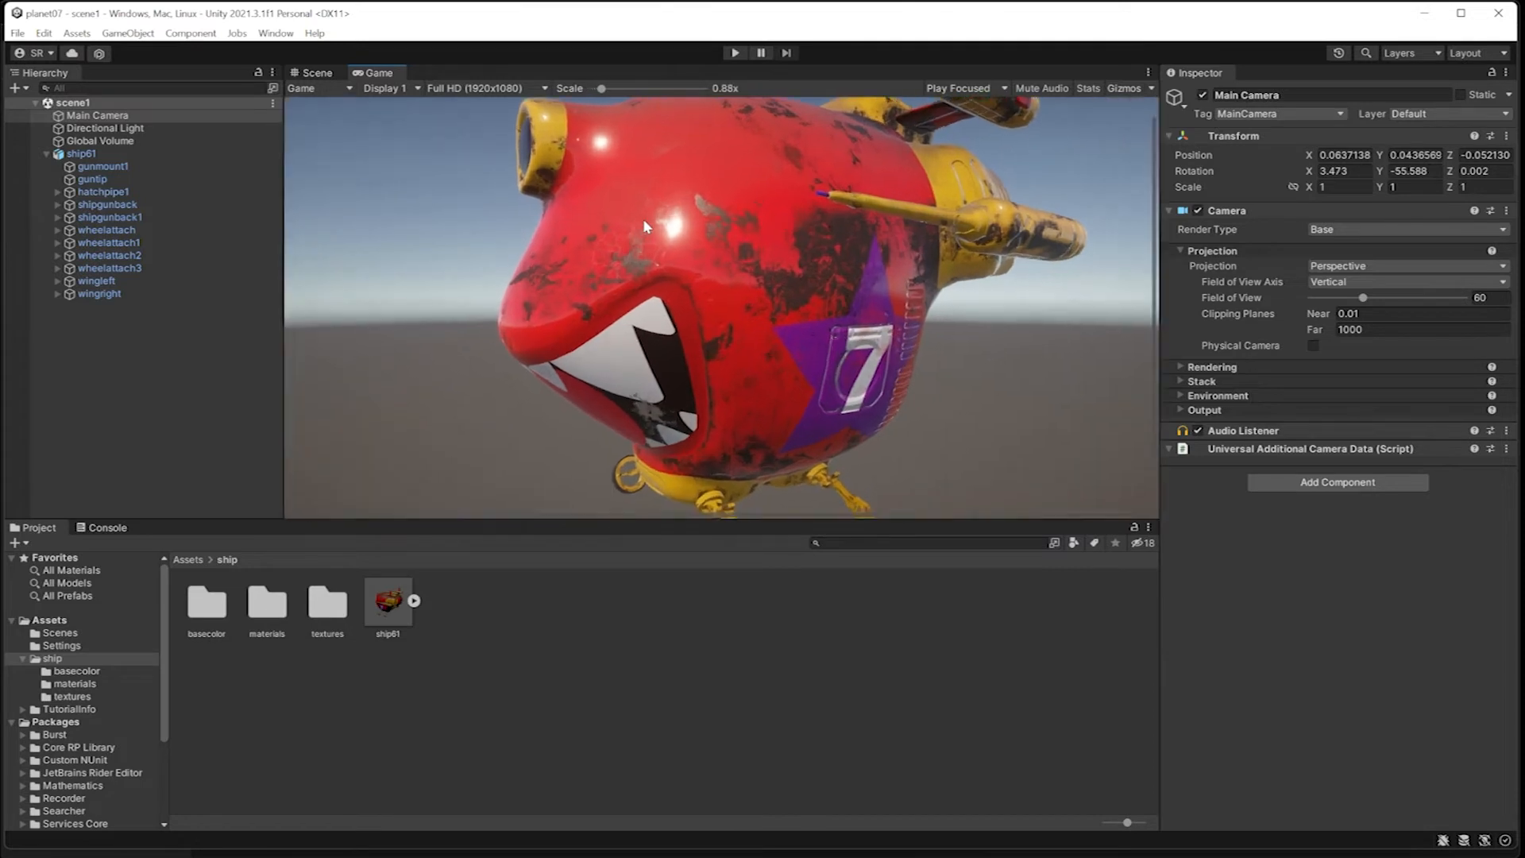
pyautogui.scroll(3, 642, 218)
pyautogui.scroll(-5, 643, 225)
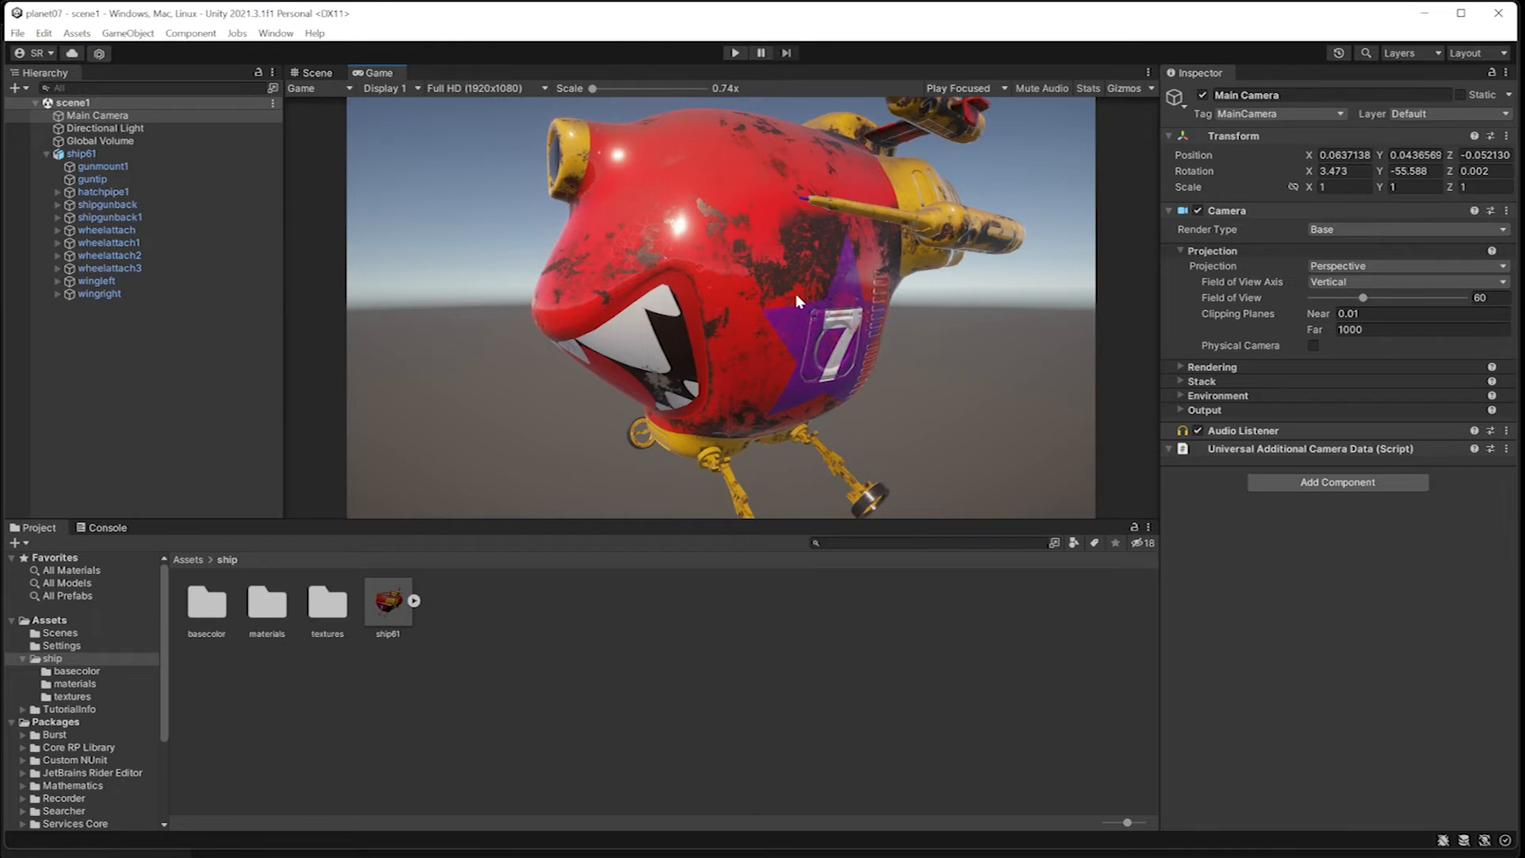
# Step: Open the Recorder window and add an Image Sequence recorder
pyautogui.click(275, 32)
pyautogui.moveTo(353, 335)
pyautogui.moveTo(548, 518)
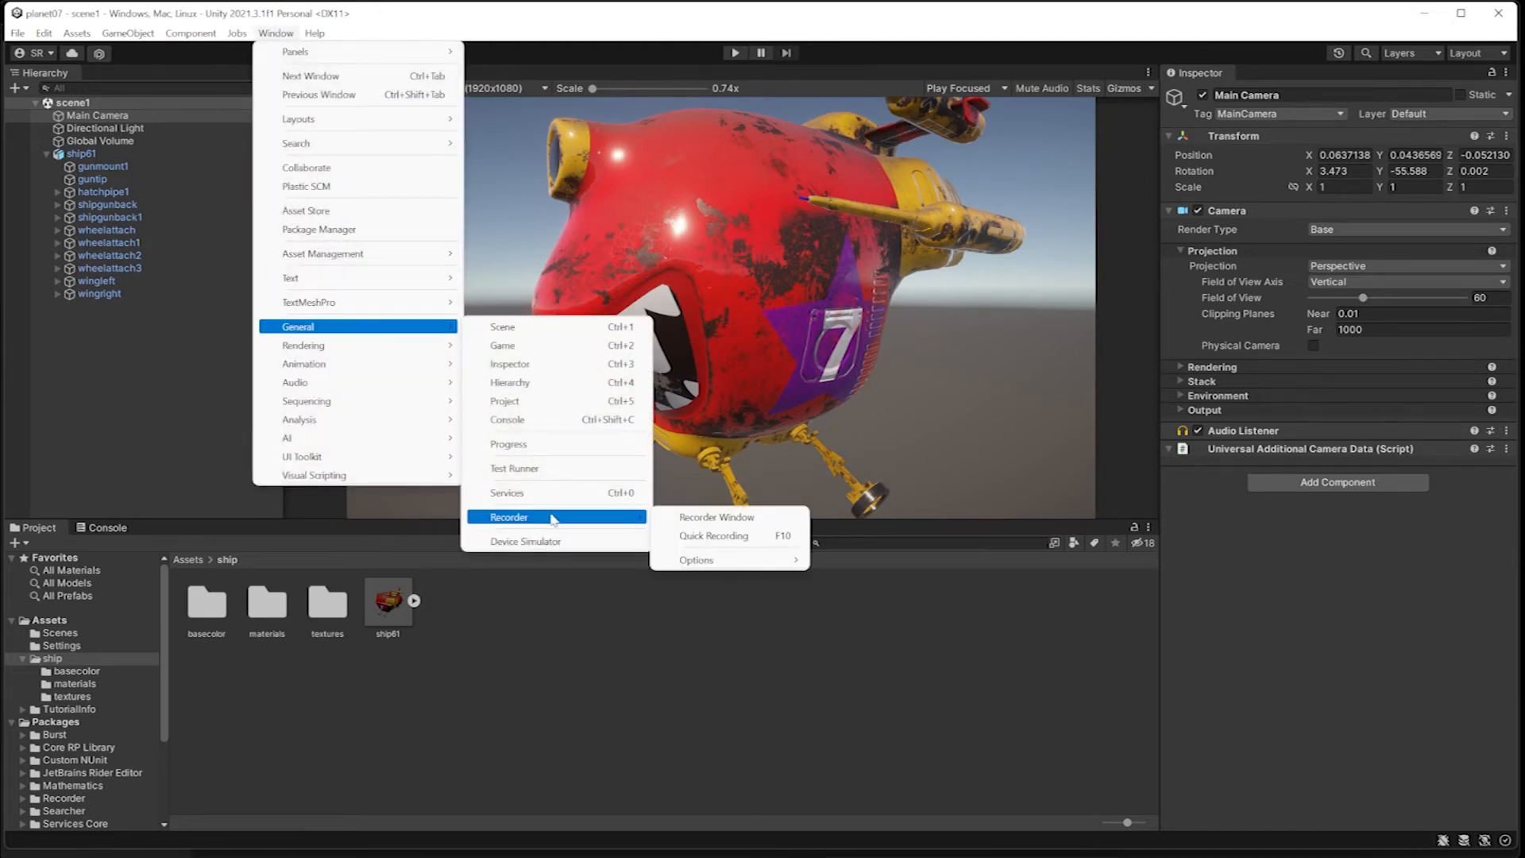
pyautogui.click(738, 524)
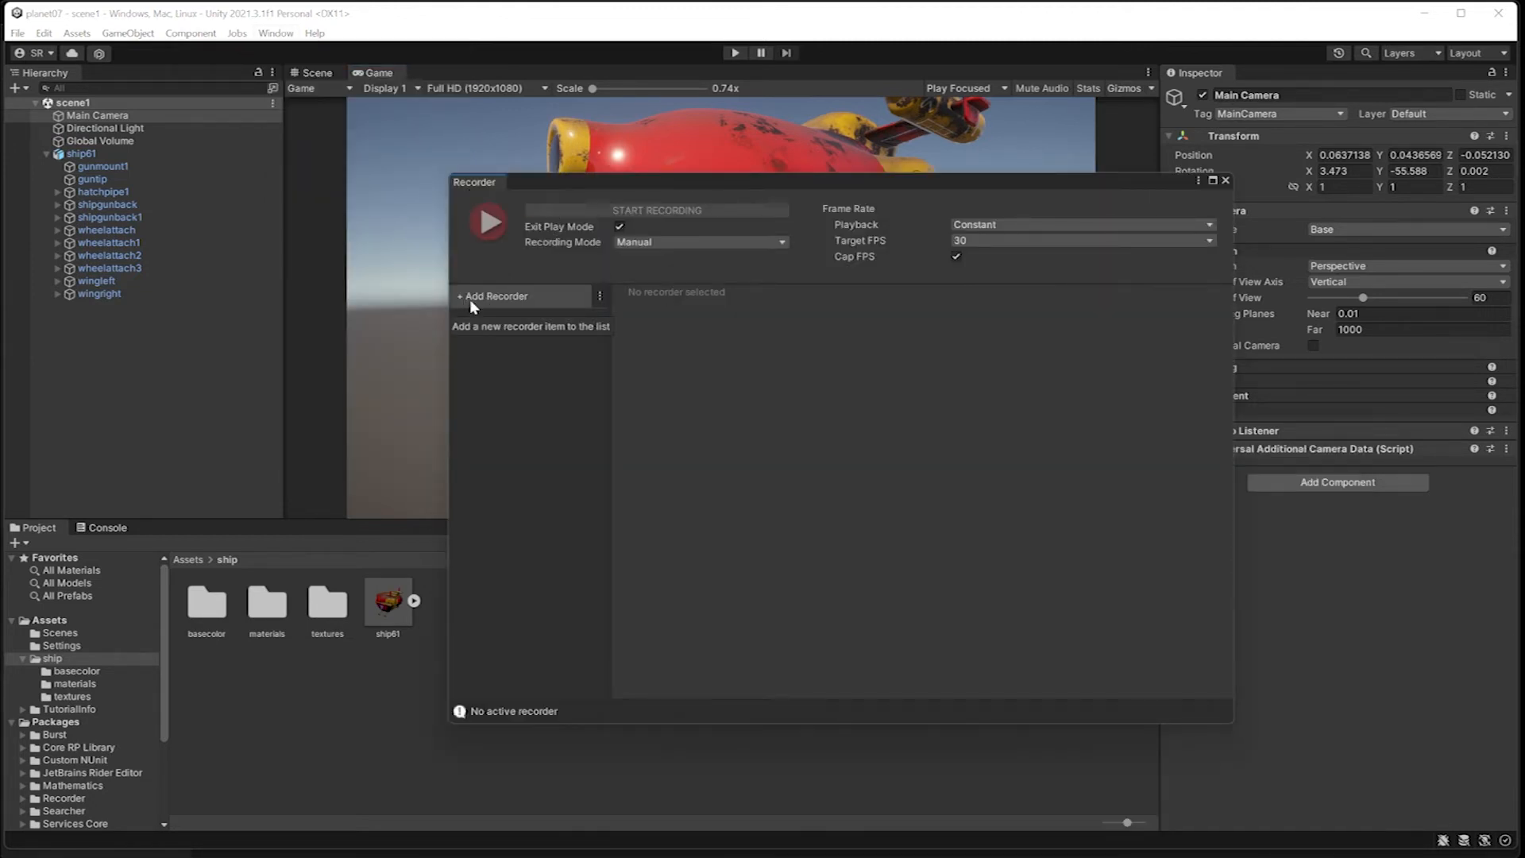
pyautogui.click(494, 297)
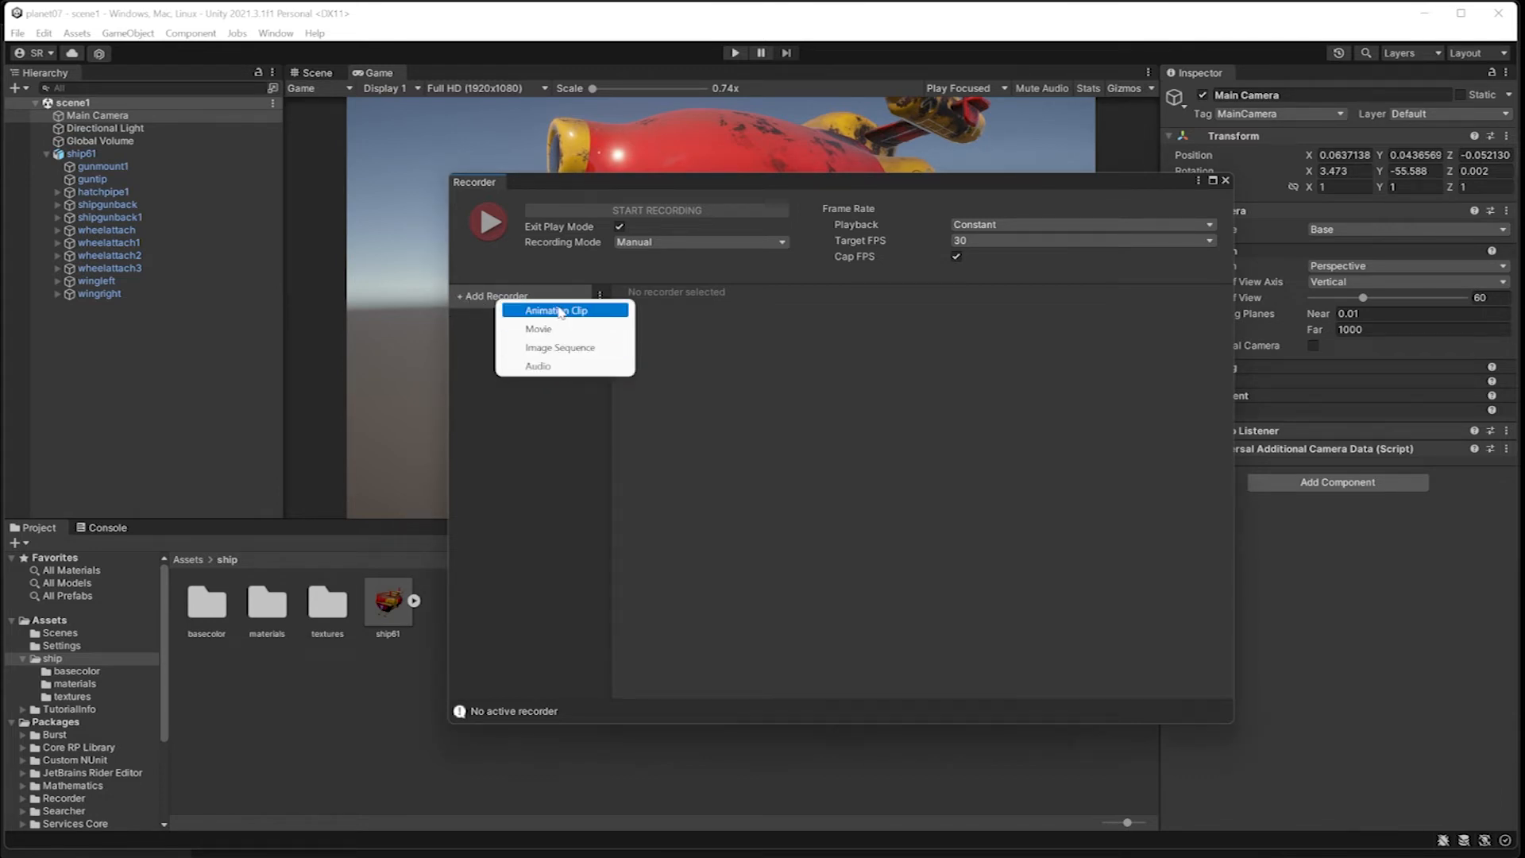
pyautogui.click(549, 350)
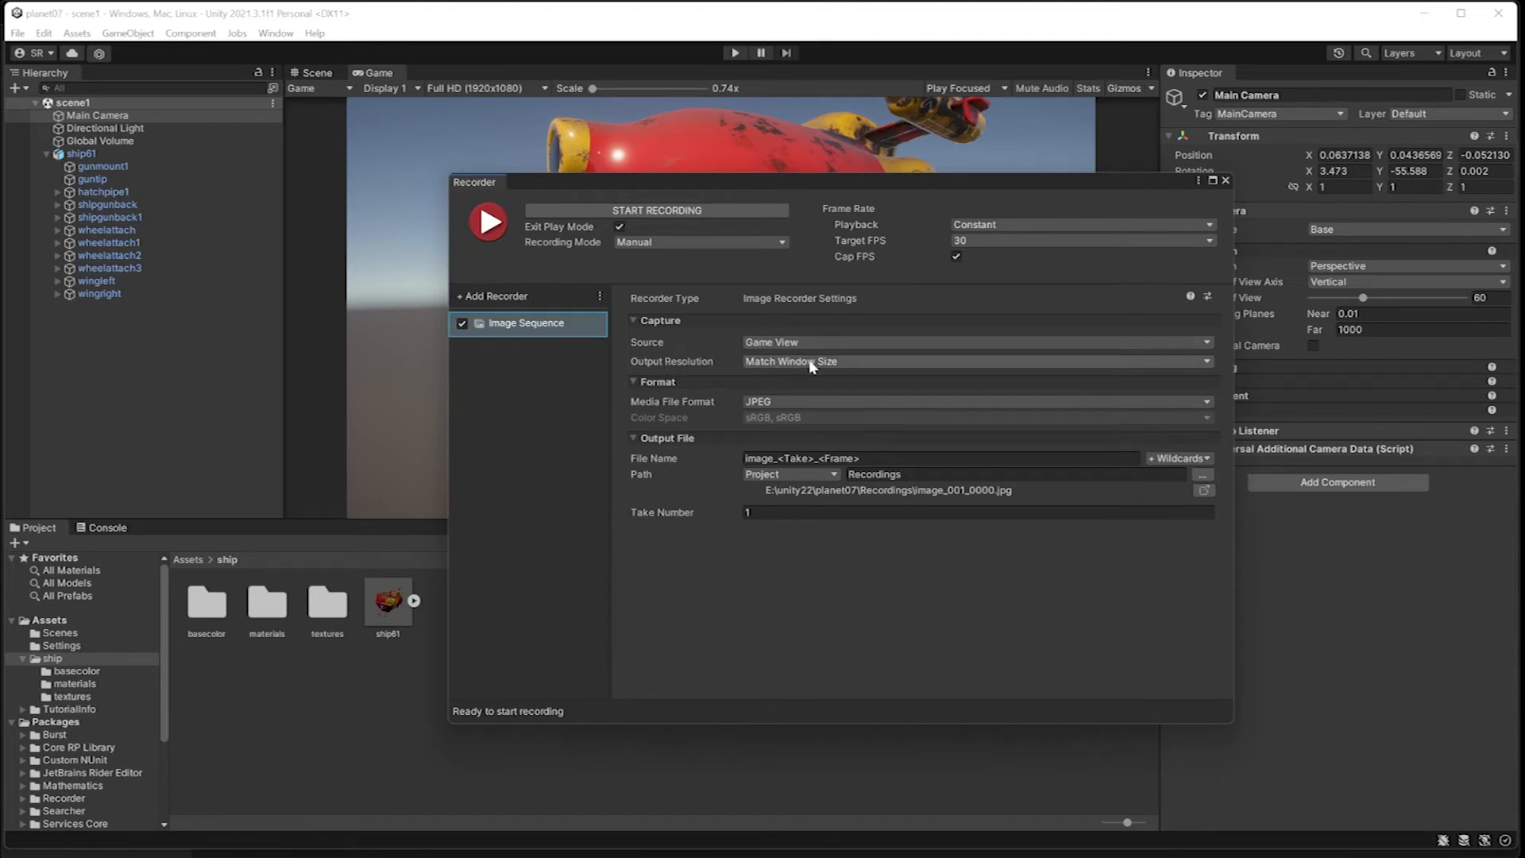
# Step: Keep the image sequence's output resolution at Match Window Size and set its media file format to PNG
pyautogui.click(832, 364)
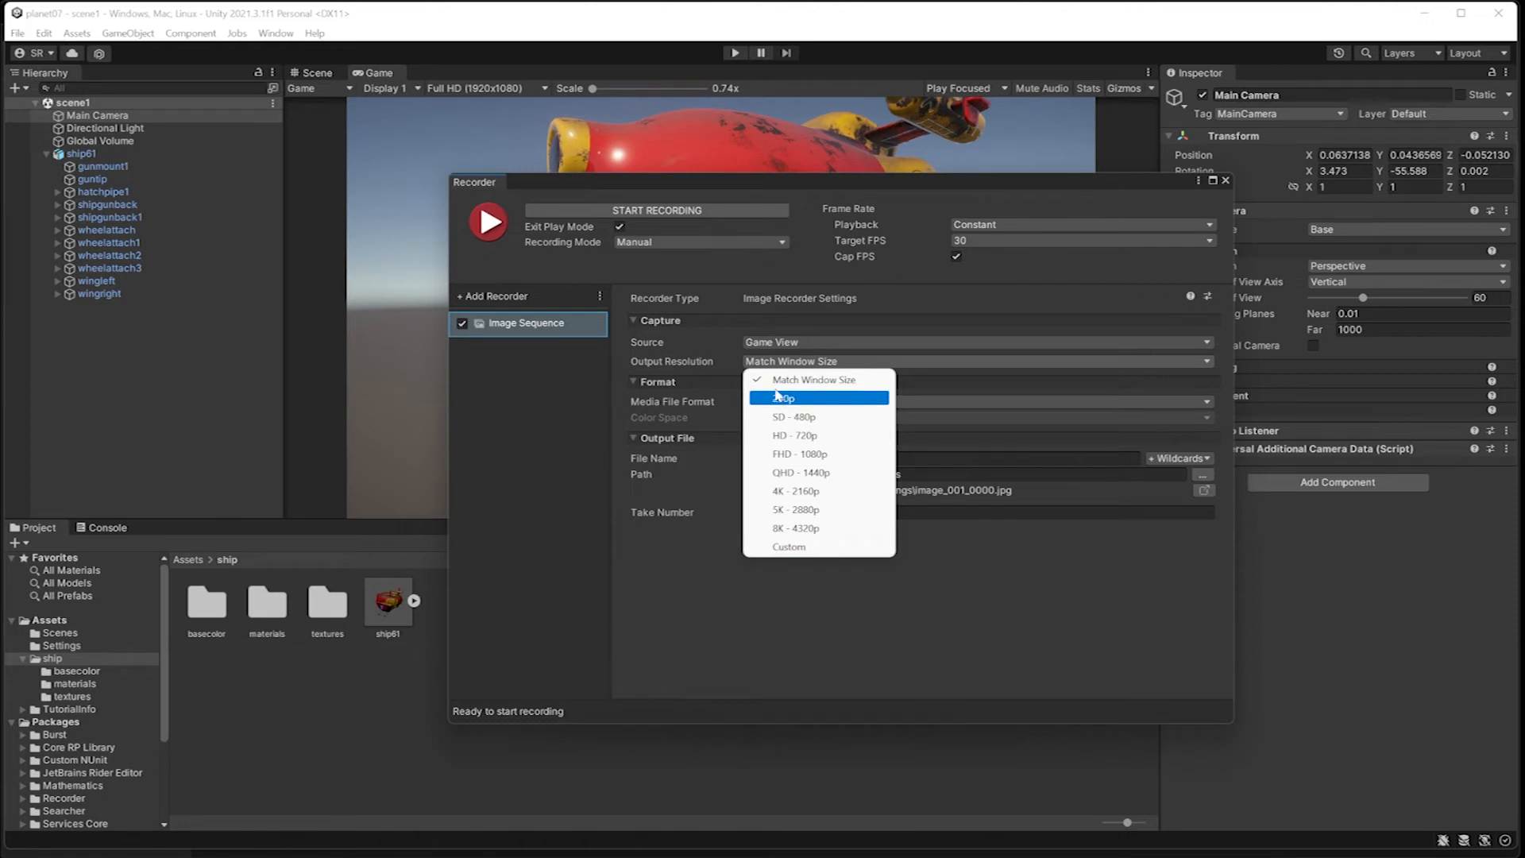
pyautogui.click(687, 361)
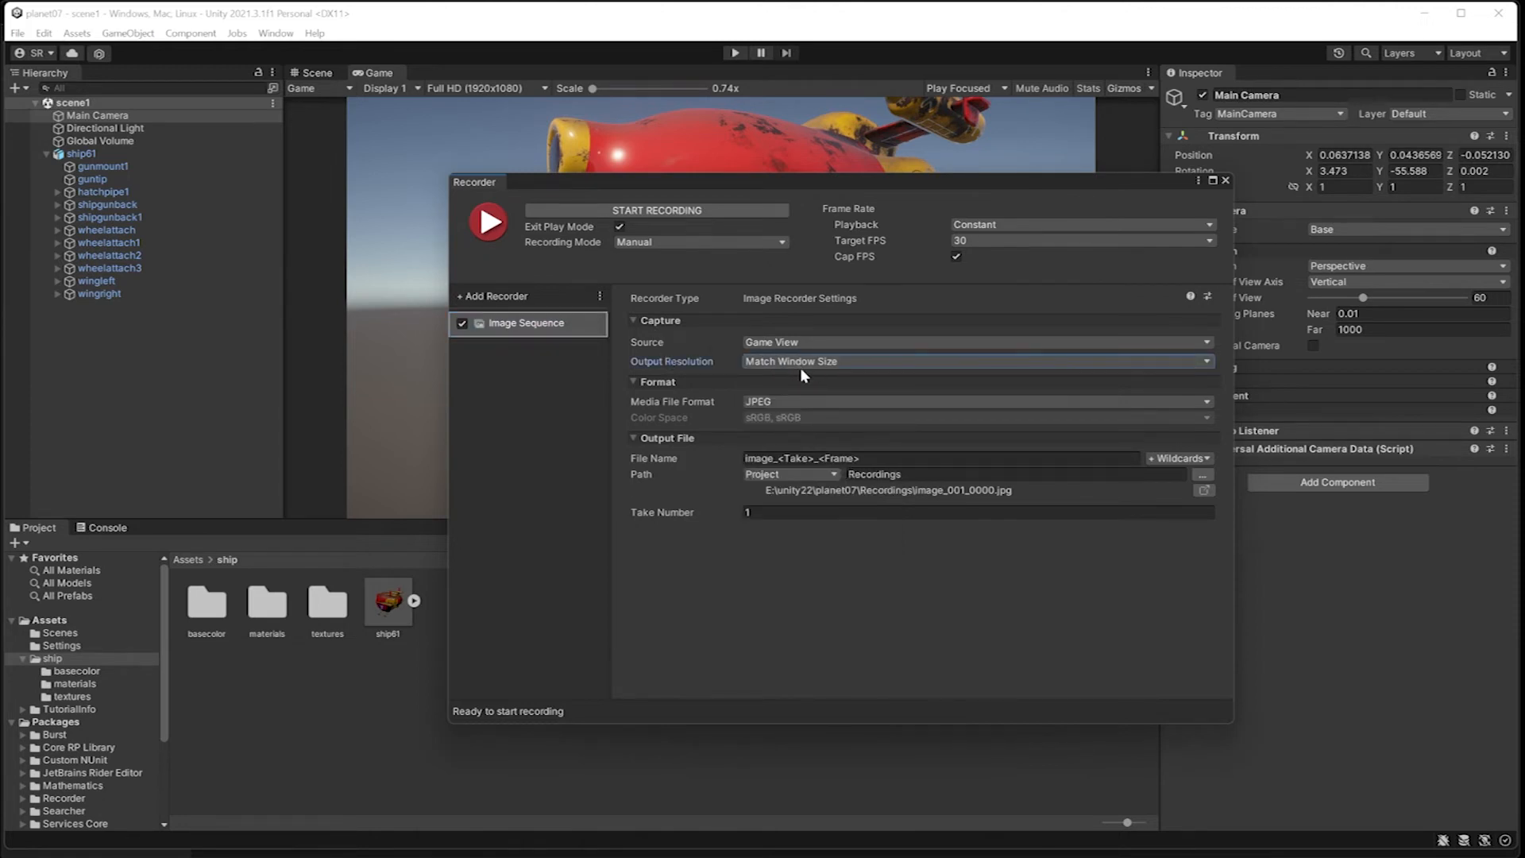
pyautogui.click(779, 401)
pyautogui.click(787, 413)
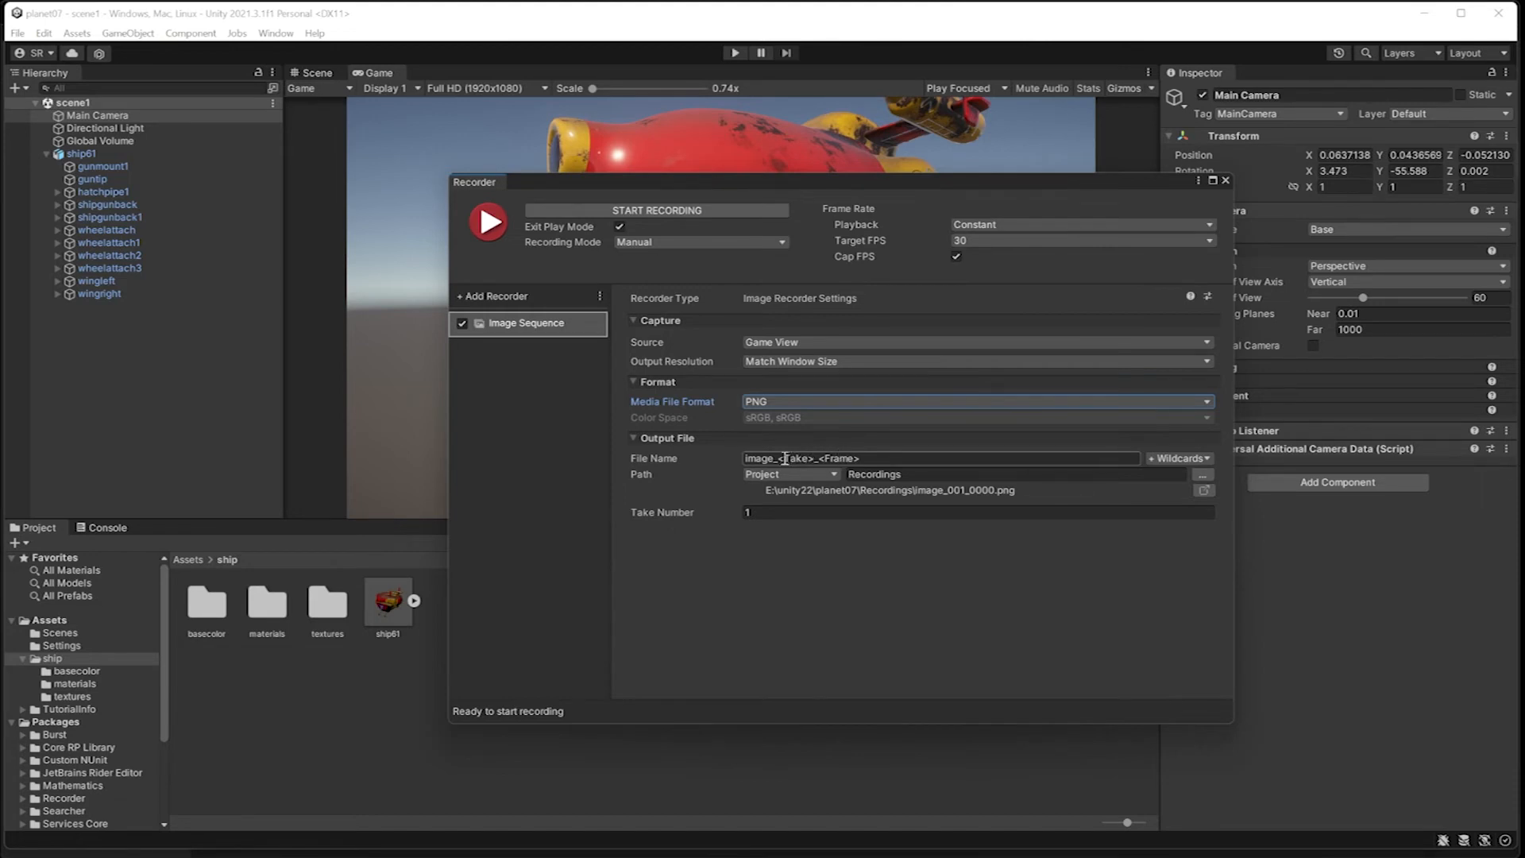
# Step: Replace the "image" prefix of the output file name with "ship" and keep the project's Recordings folder as the path
pyautogui.moveTo(775, 459); pyautogui.dragTo(745, 459)
pyautogui.write('ship')
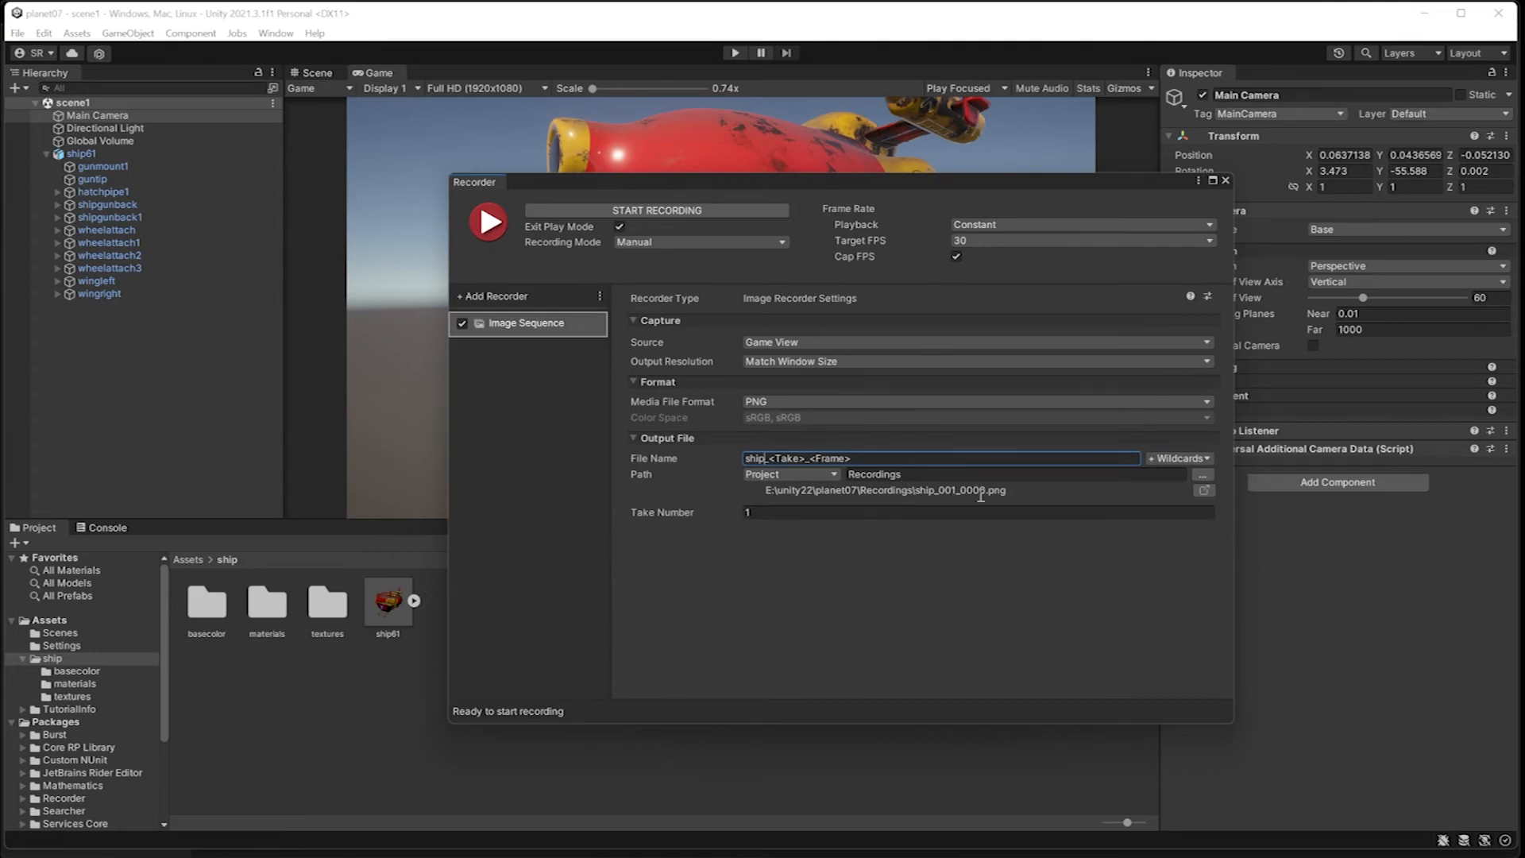
pyautogui.click(1203, 478)
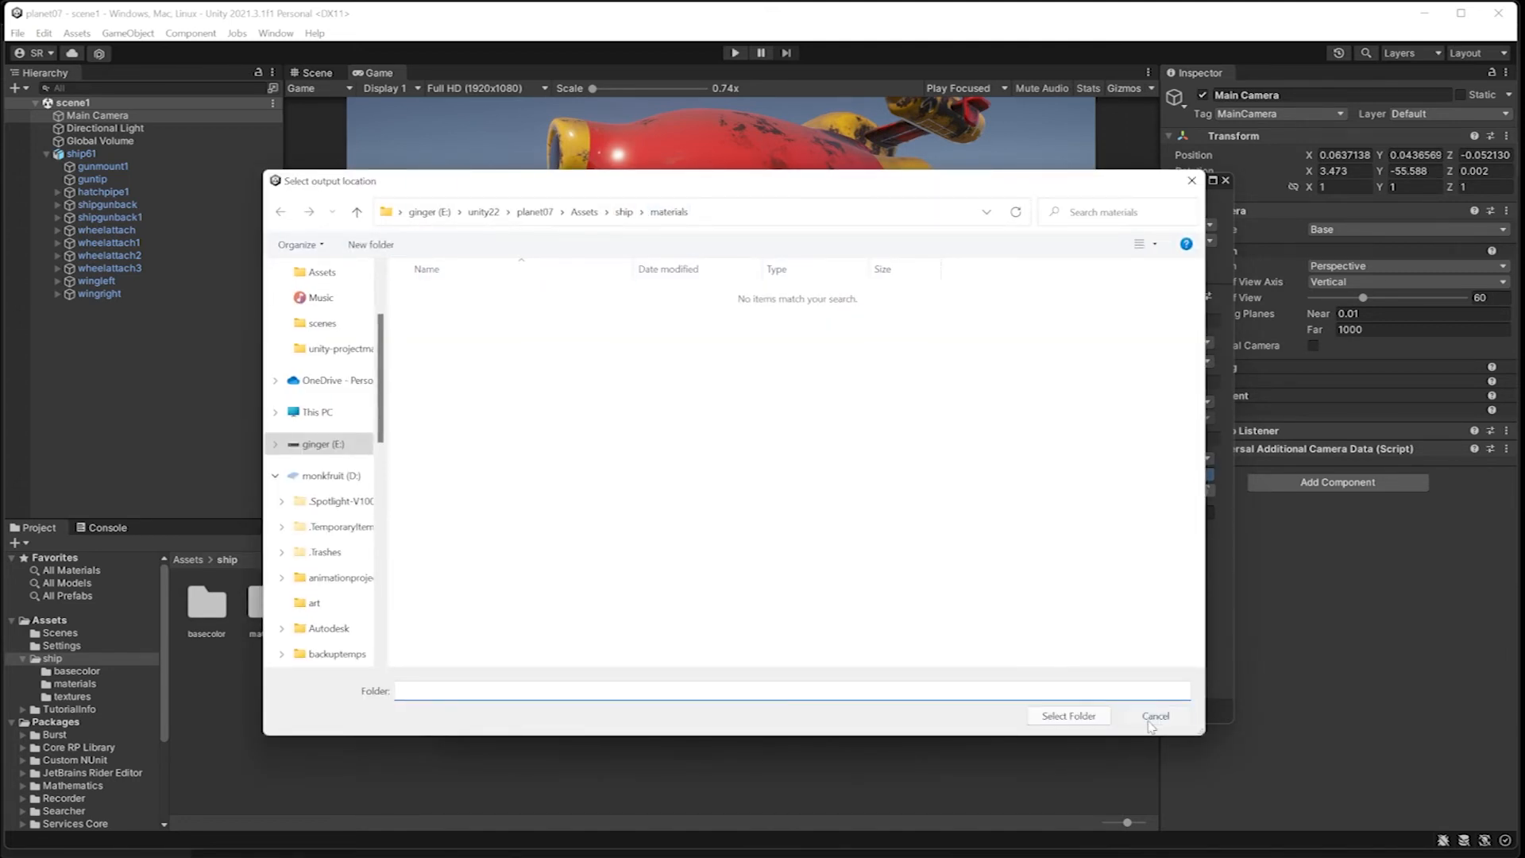
pyautogui.click(1068, 714)
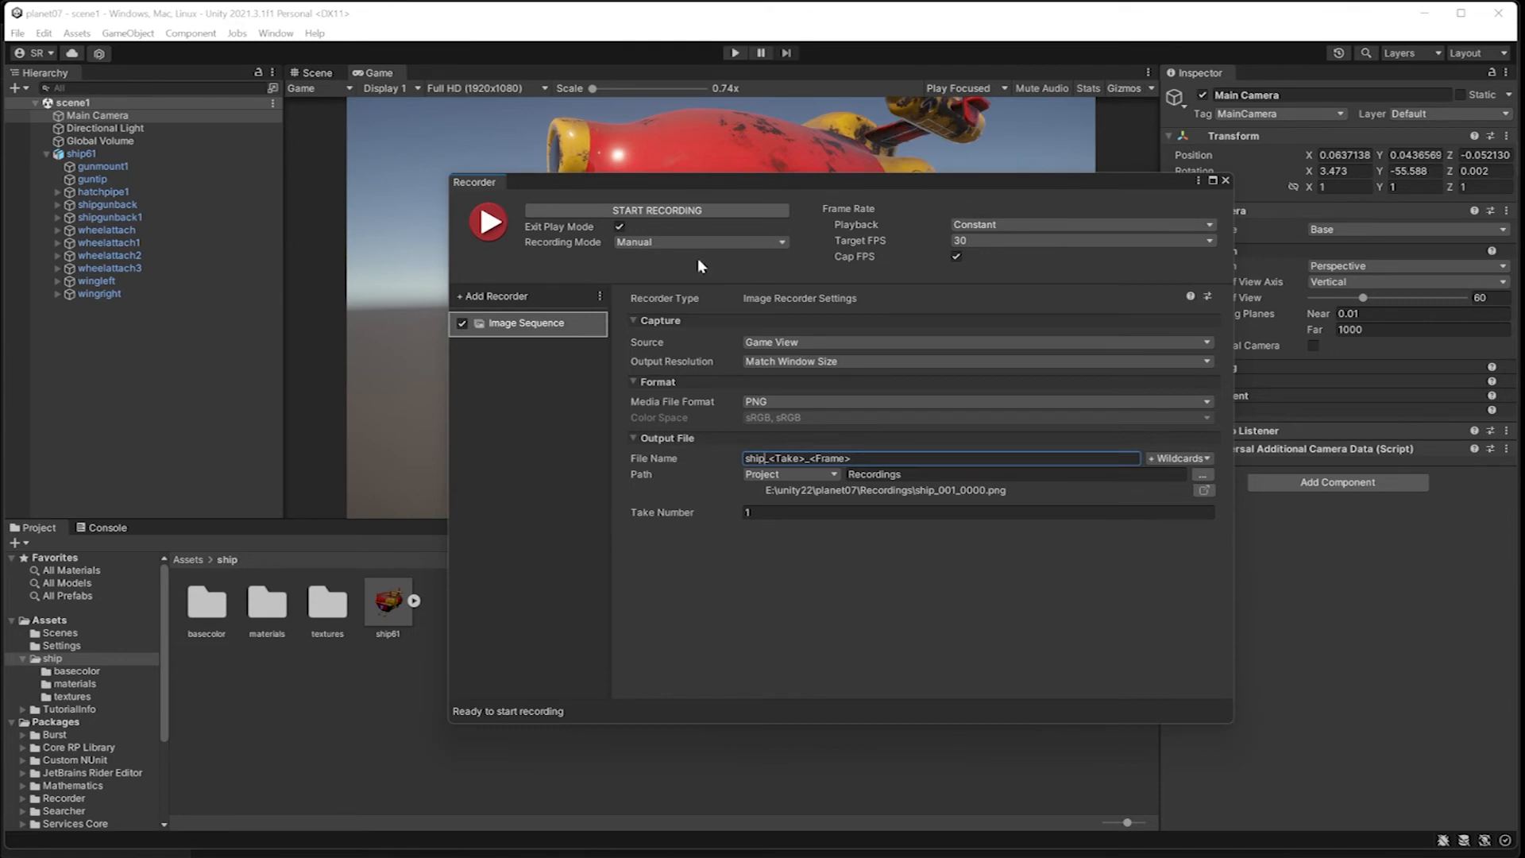
# Step: Review the frame rate choices for the recording, keeping Constant playback and a target of 30 FPS
pyautogui.click(998, 231)
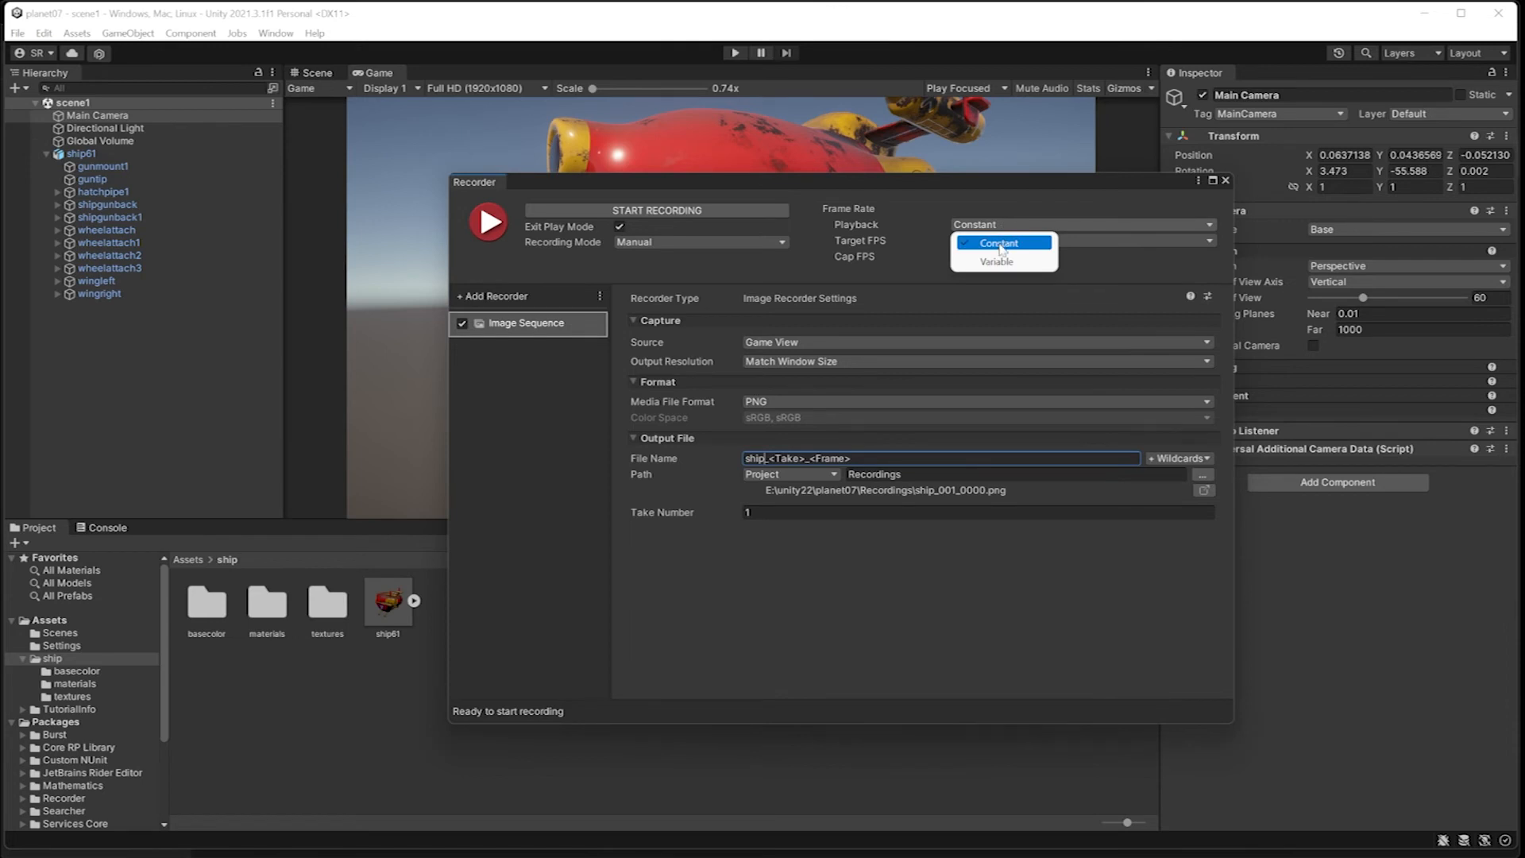
pyautogui.click(1000, 247)
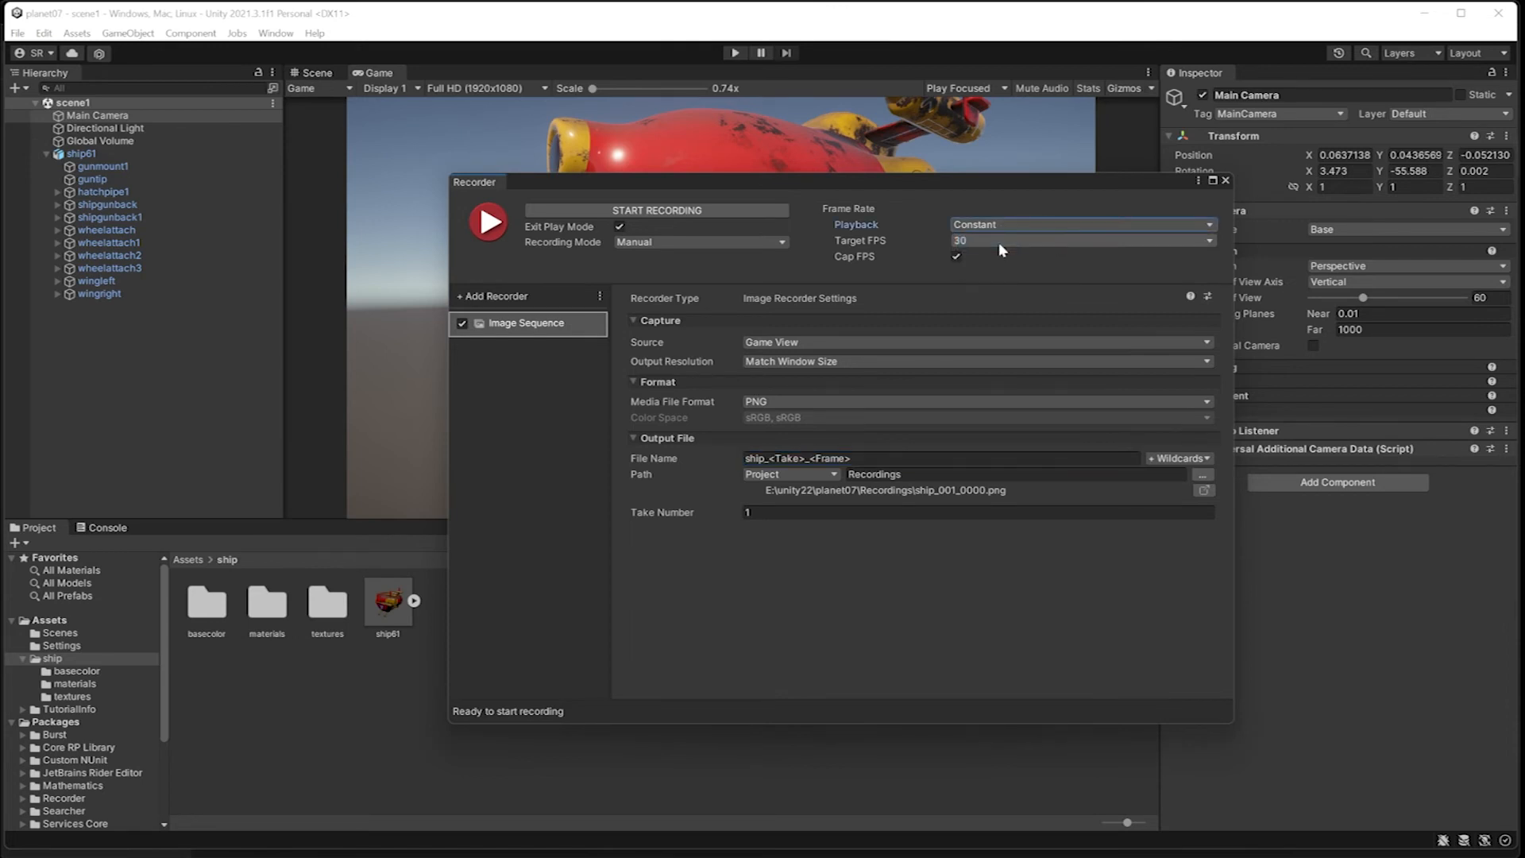
pyautogui.click(984, 242)
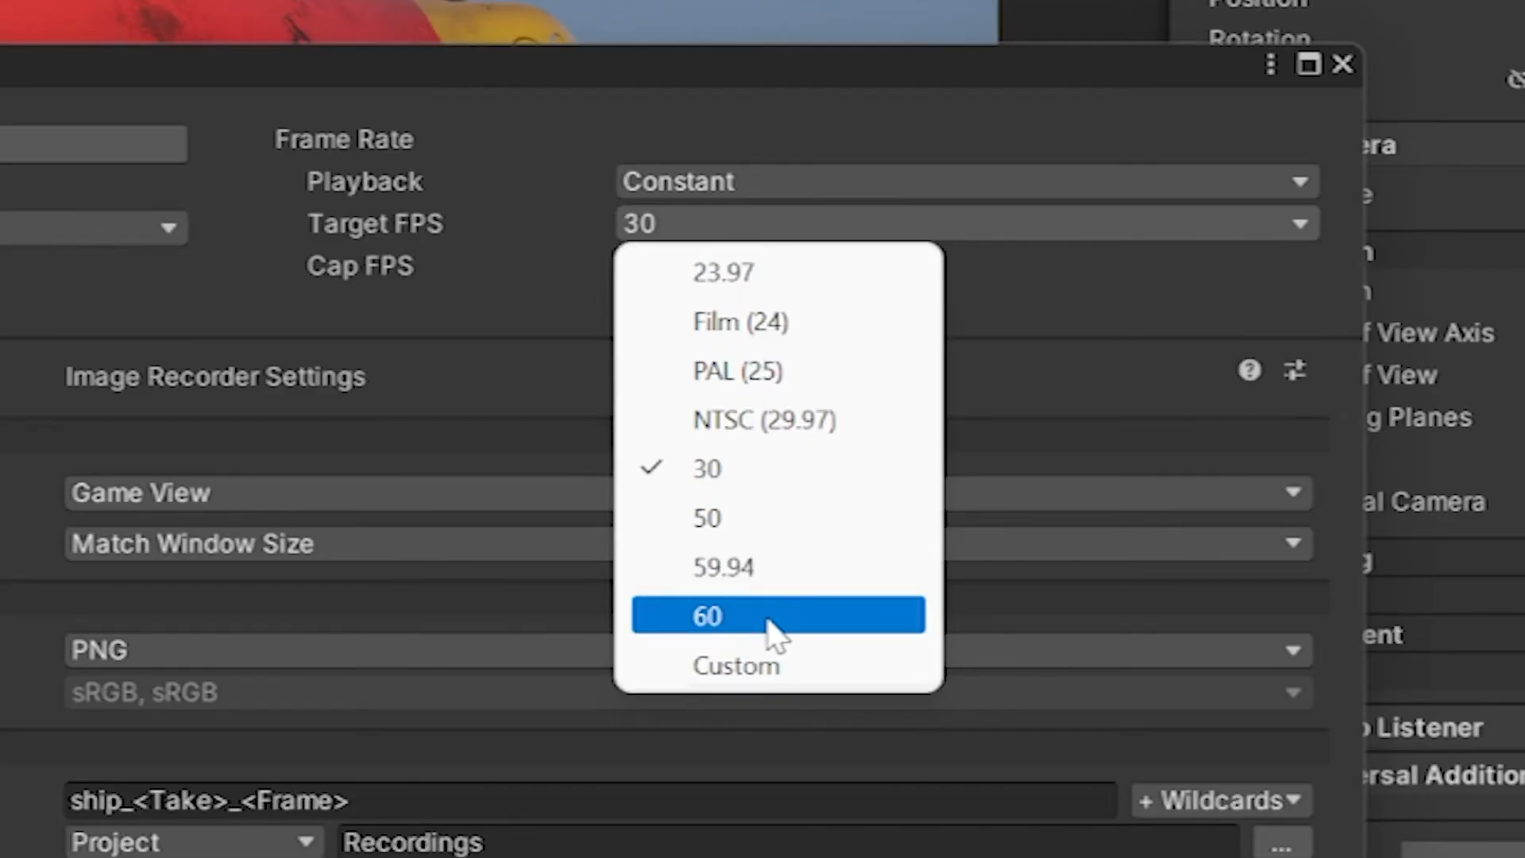
pyautogui.click(651, 224)
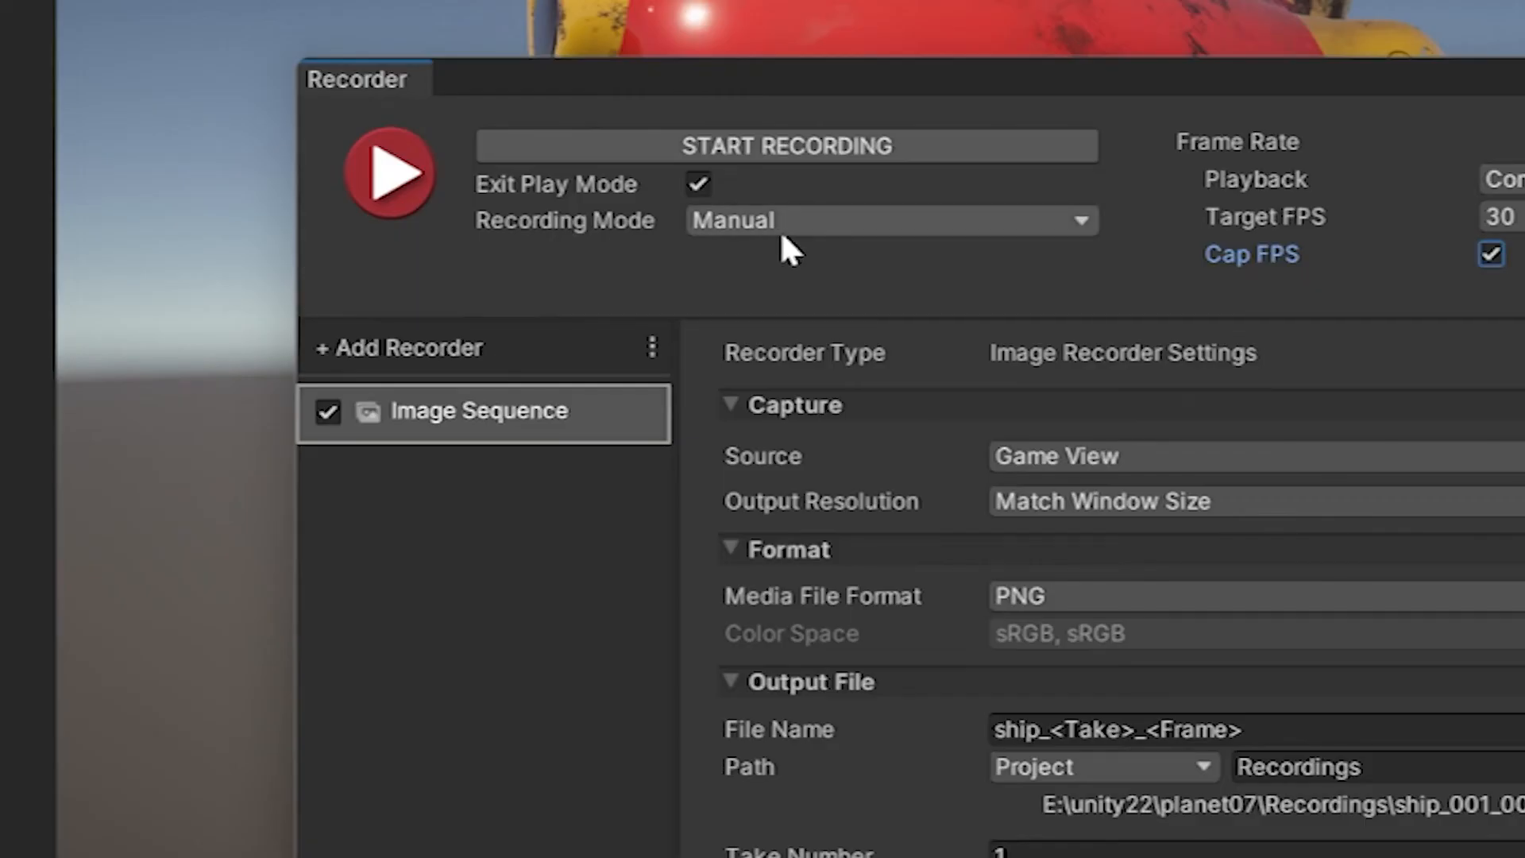
# Step: Try the Time Interval (sec) recording mode, and set the recording mode to Single Frame
pyautogui.click(780, 226)
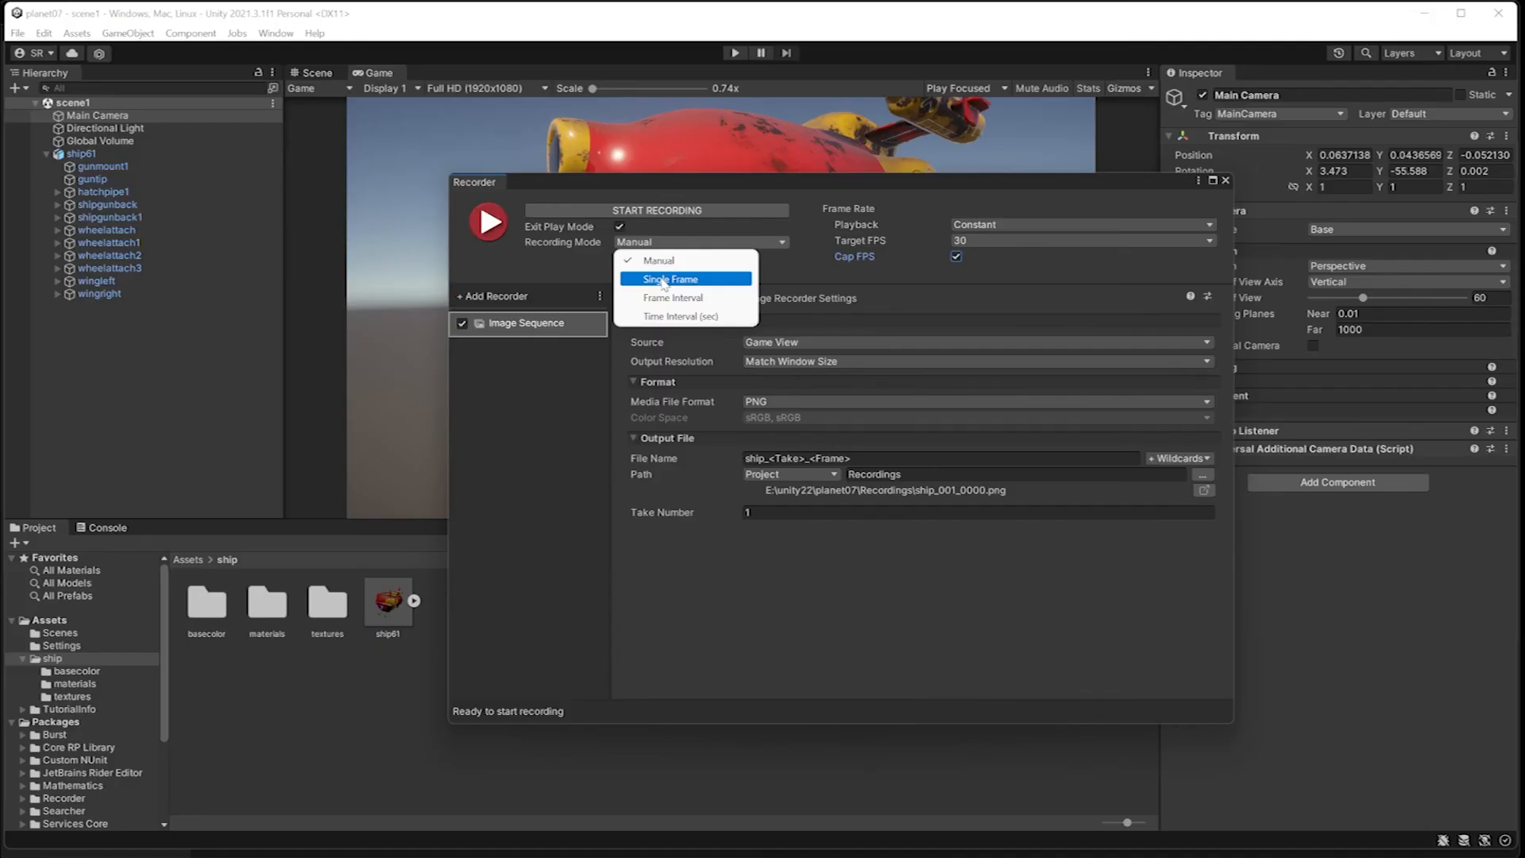
pyautogui.click(681, 317)
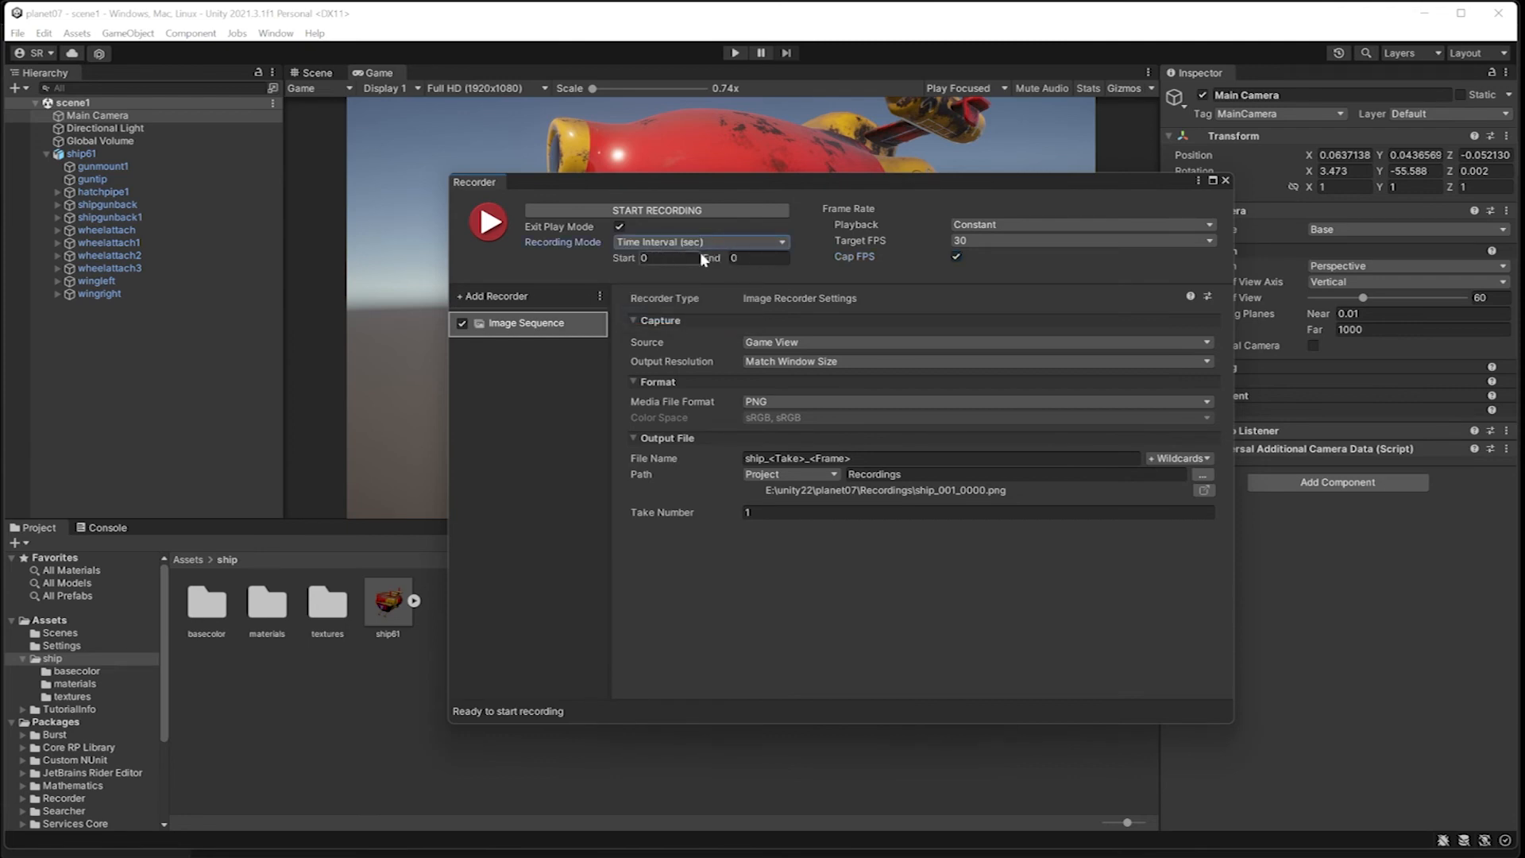
pyautogui.click(680, 242)
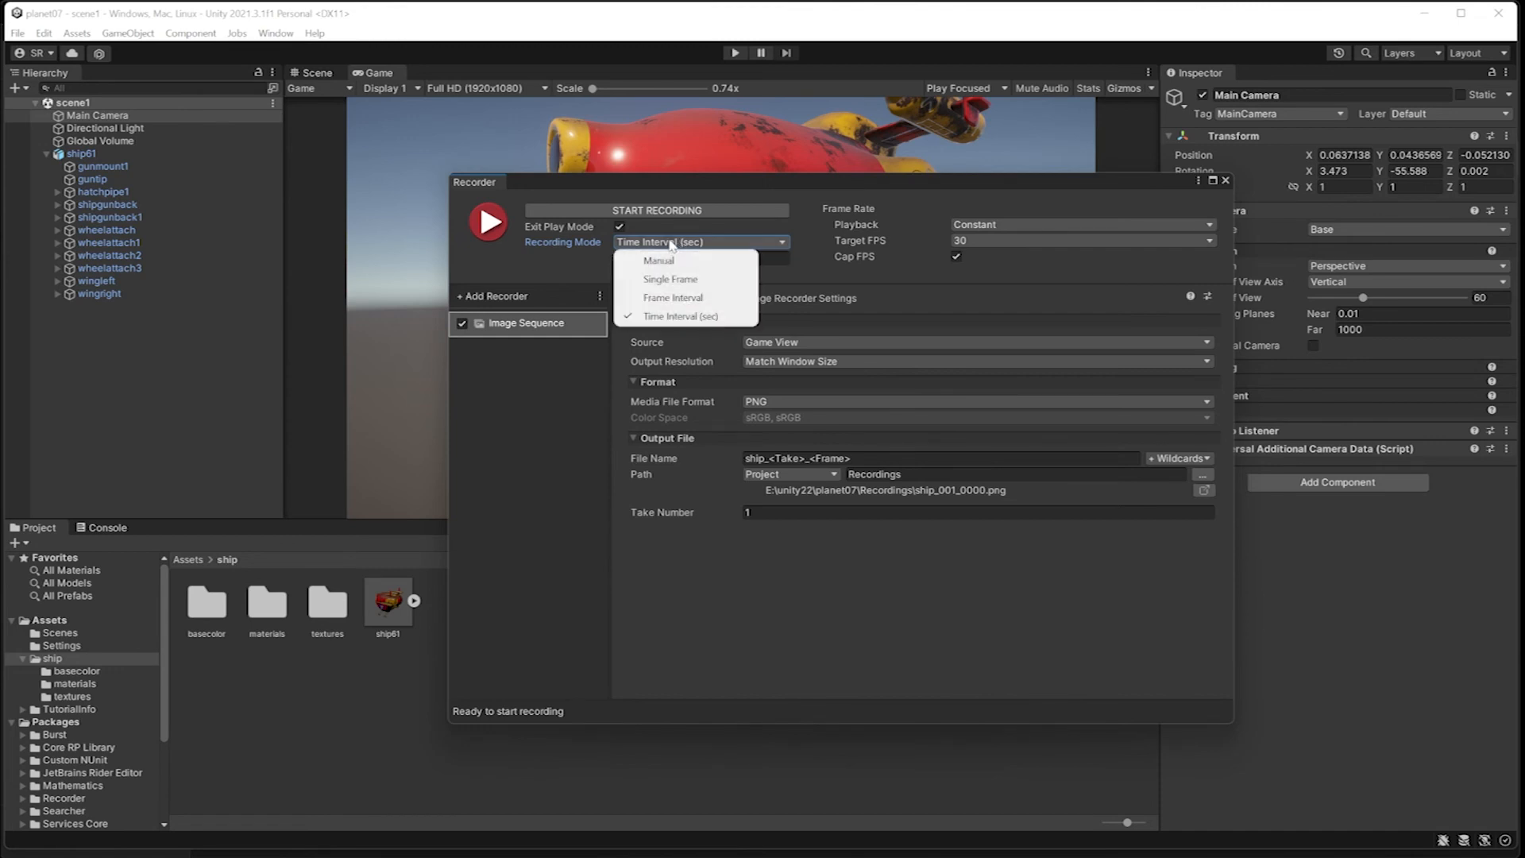
pyautogui.click(670, 279)
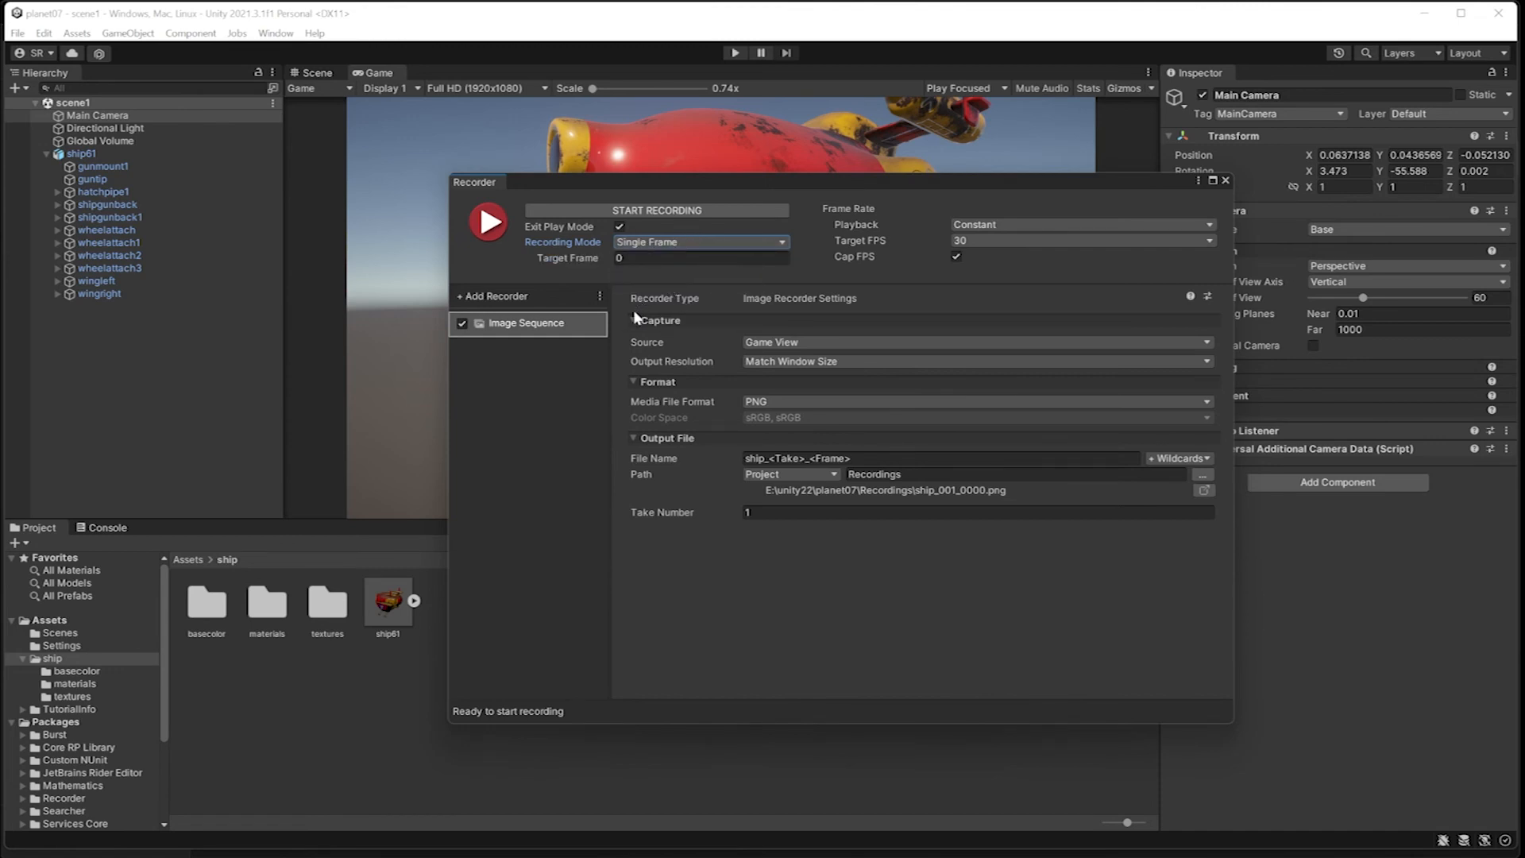
pyautogui.click(681, 242)
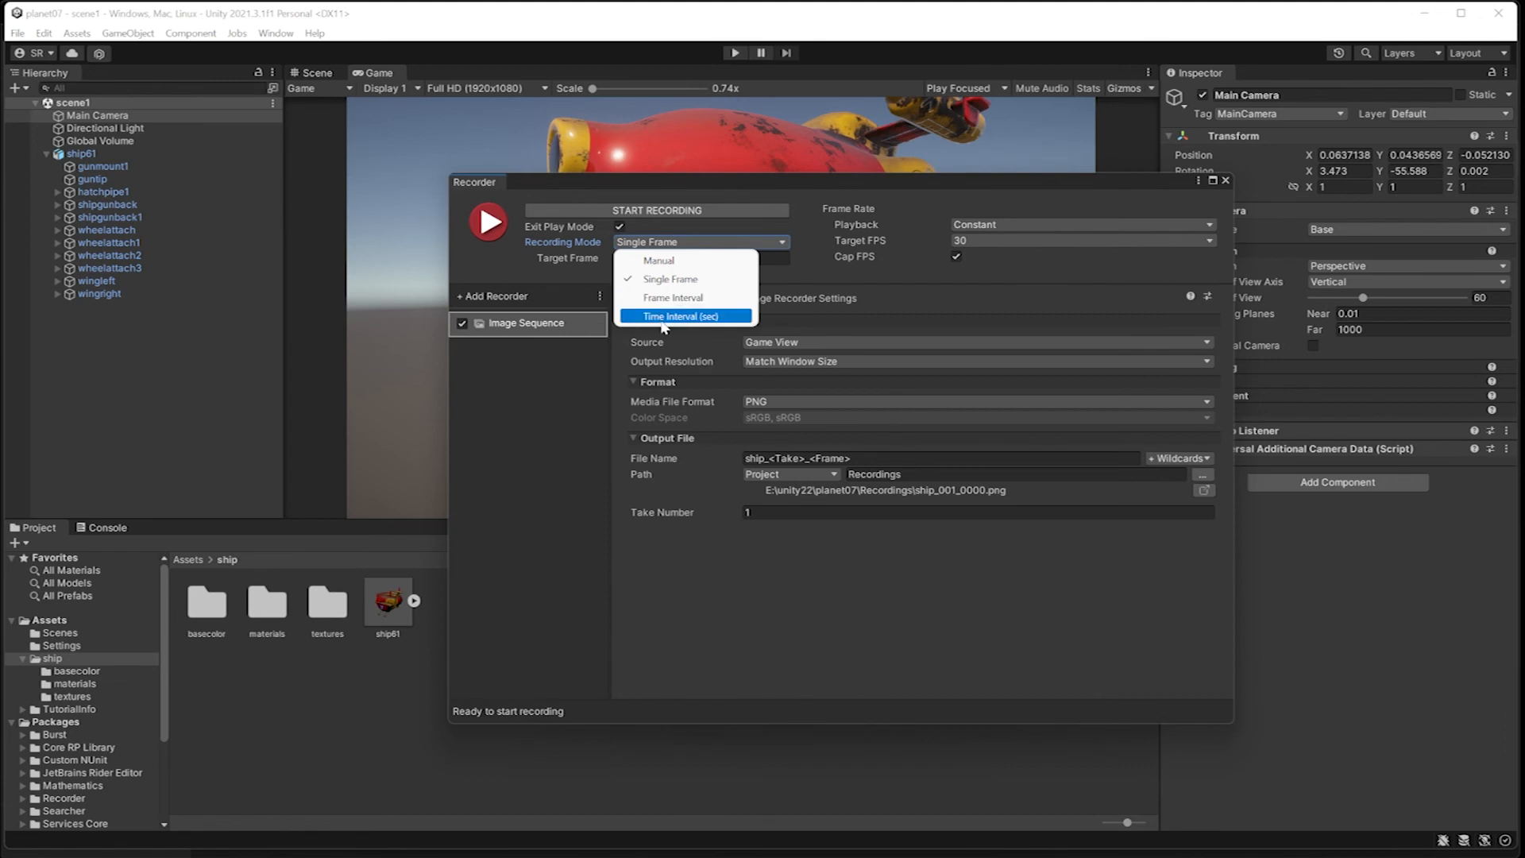
pyautogui.click(727, 580)
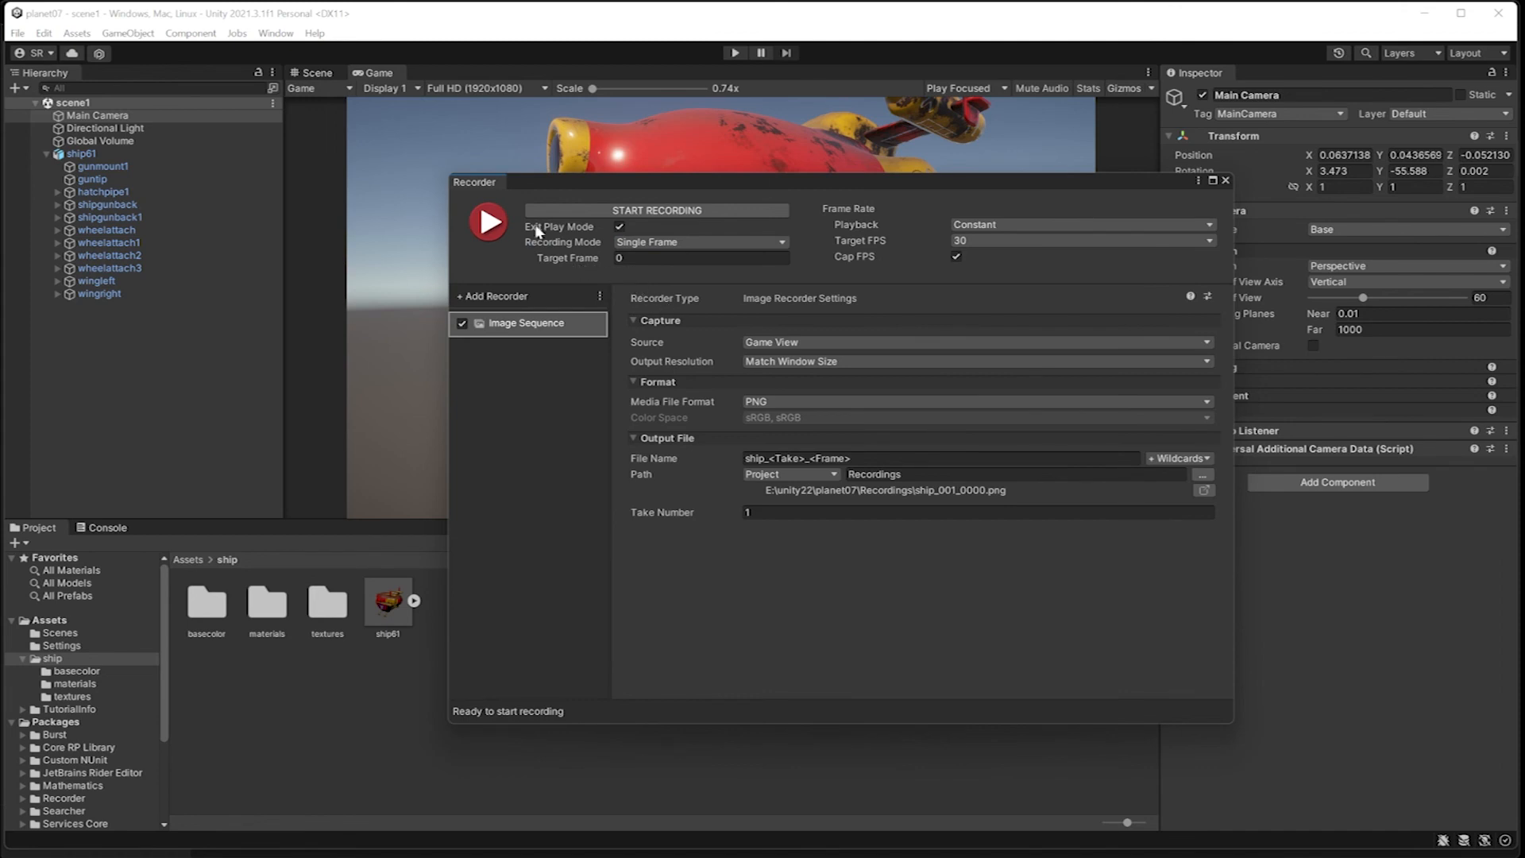
# Step: Record the single frame, and in File Explorer open ship_001_0000.png from the project's Recordings folder
pyautogui.click(490, 222)
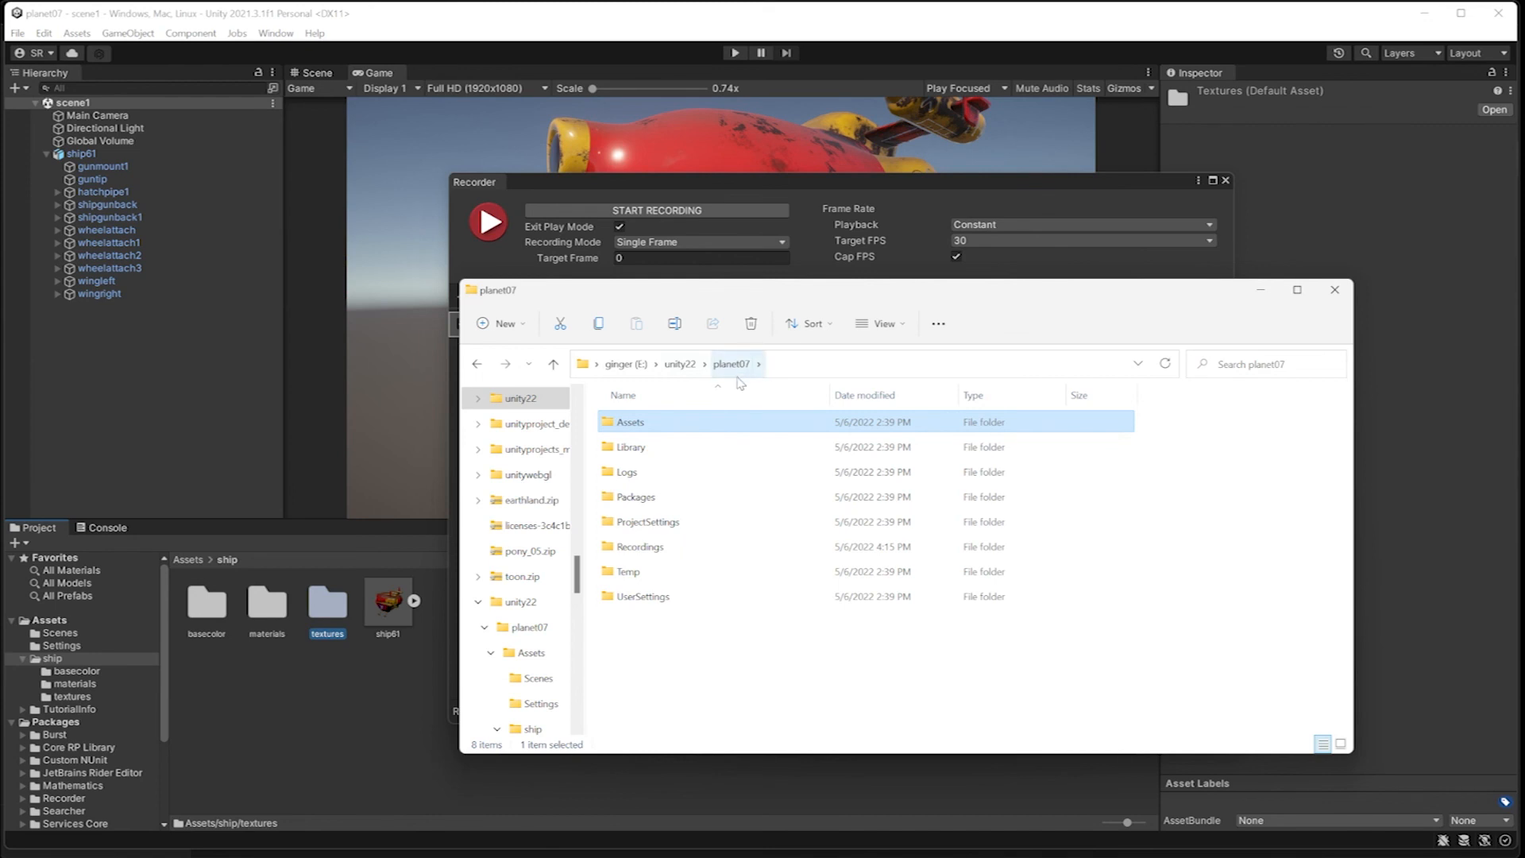
pyautogui.doubleClick(627, 547)
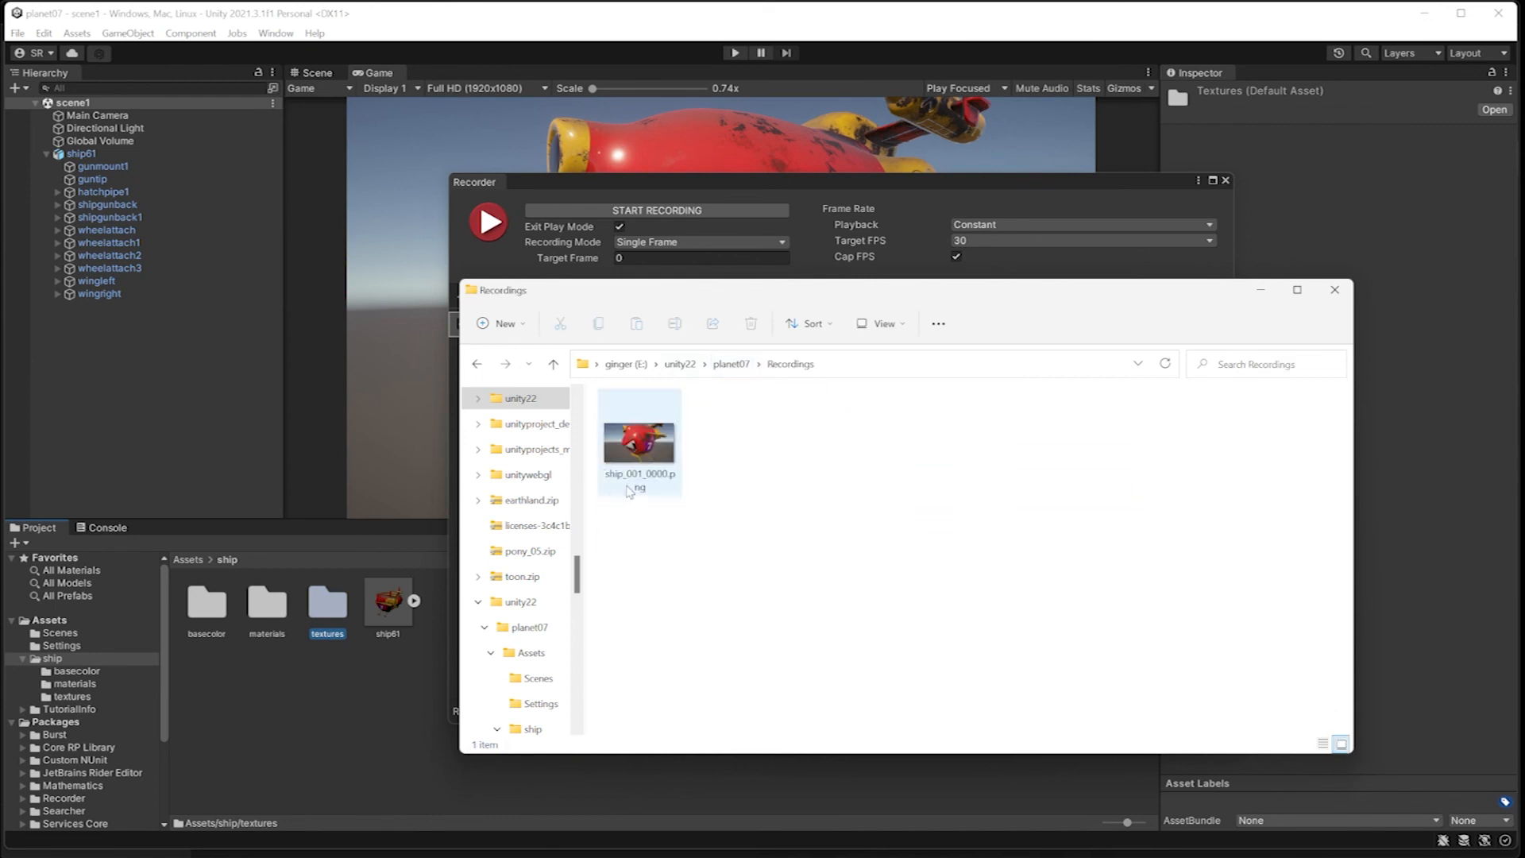
pyautogui.doubleClick(651, 465)
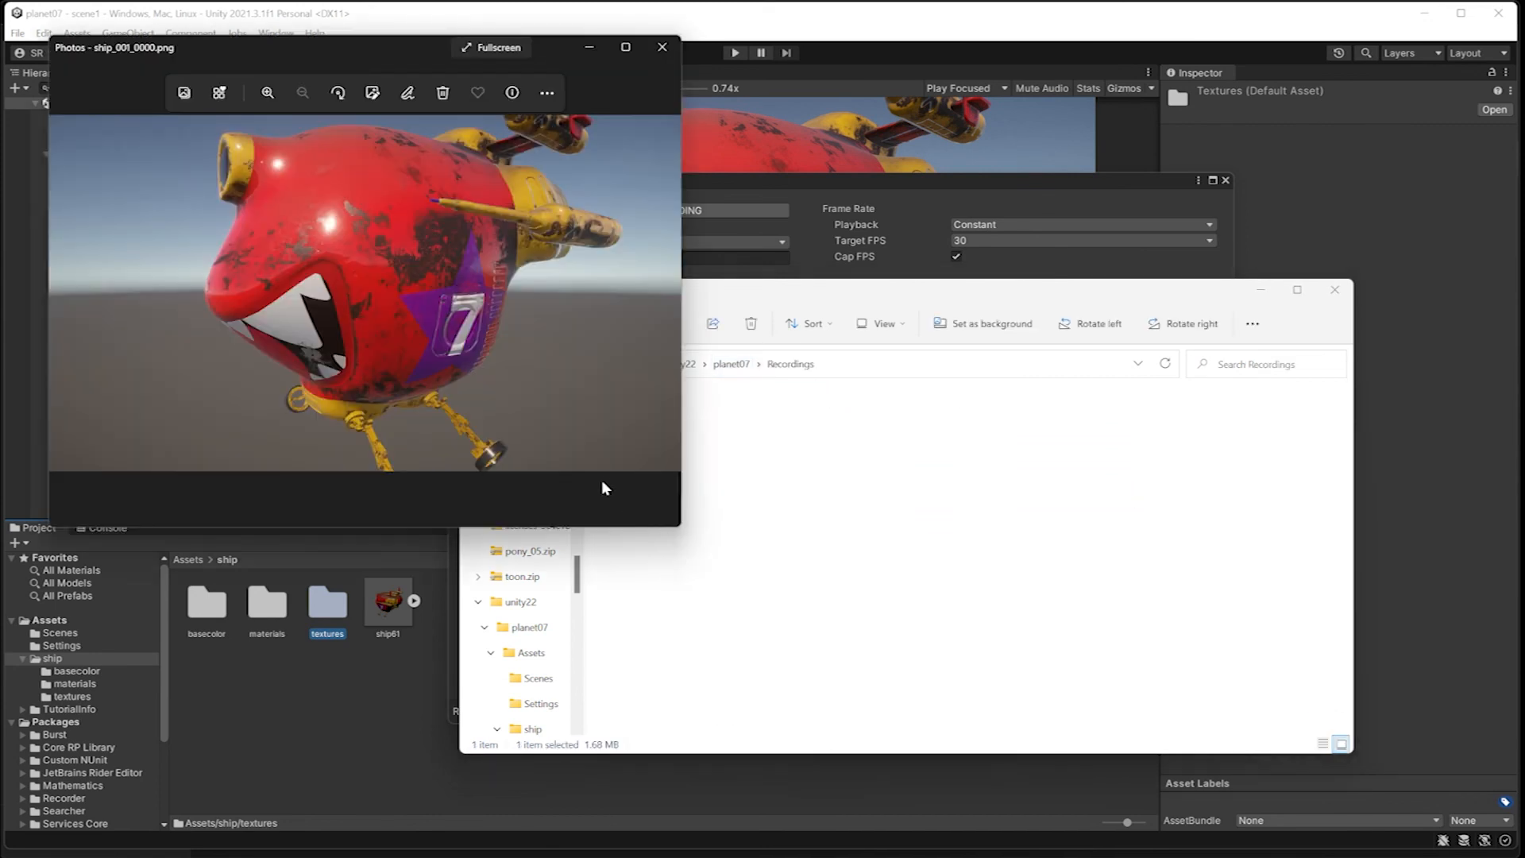